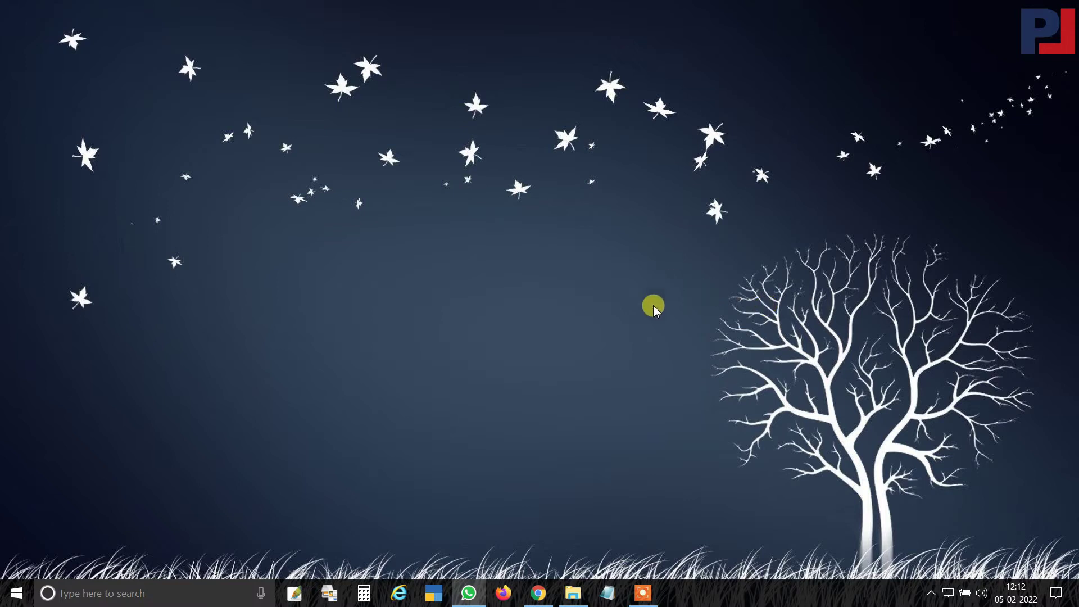
Open Control Panel via a 'CONTROL' search and display the Programs and Features list.
left_click(140, 594)
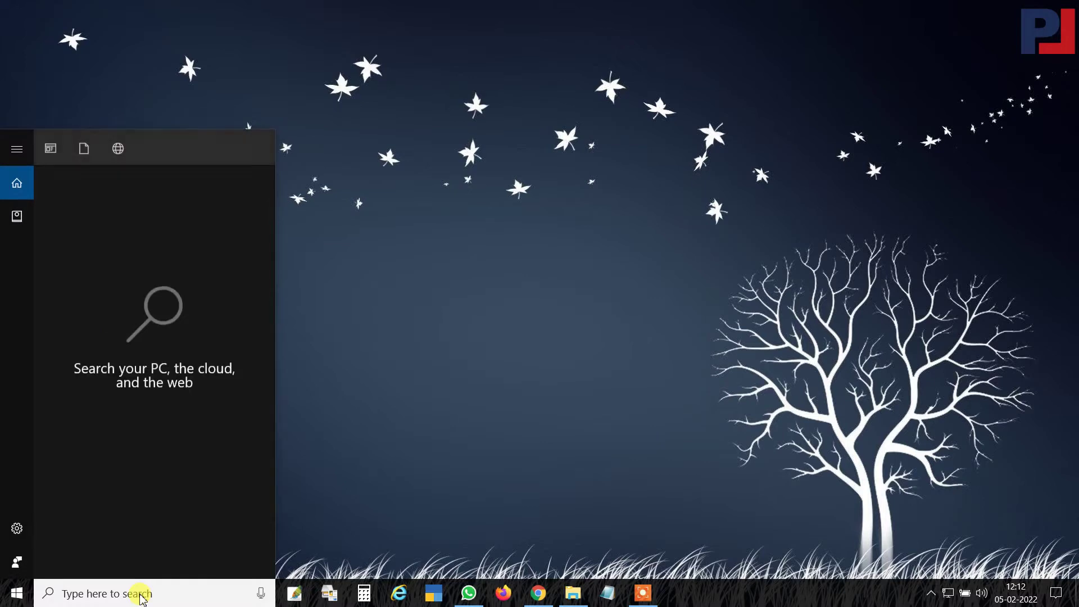
type("CONTROL")
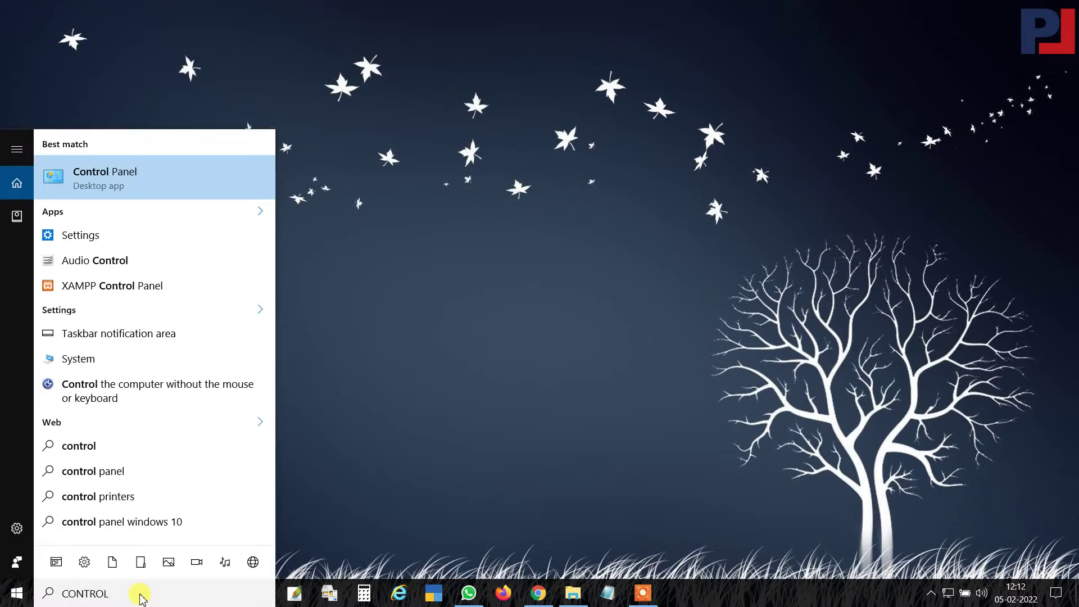
key("Return")
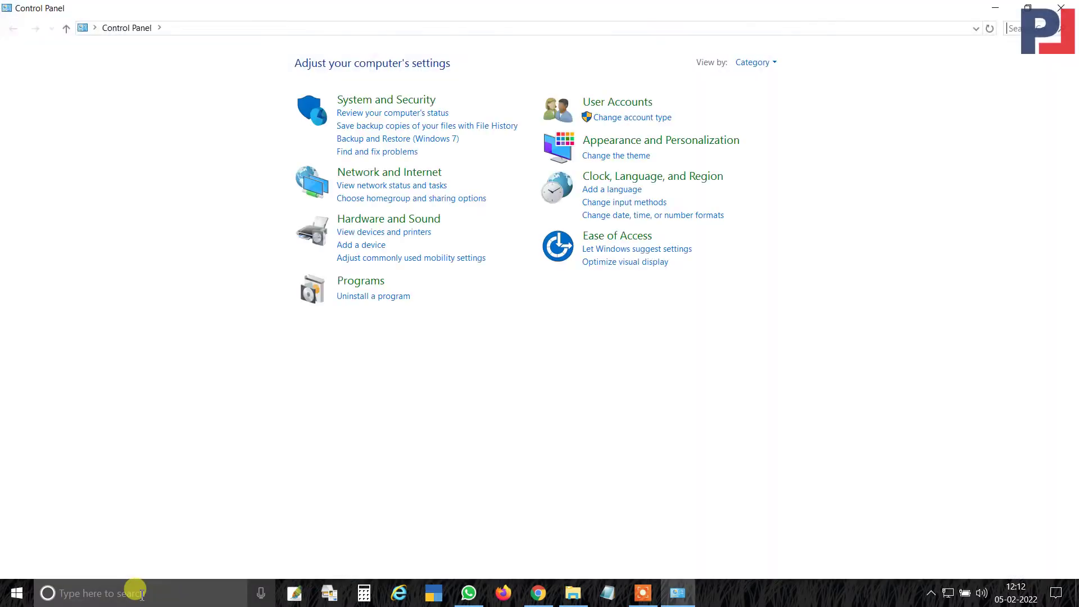
left_click(377, 300)
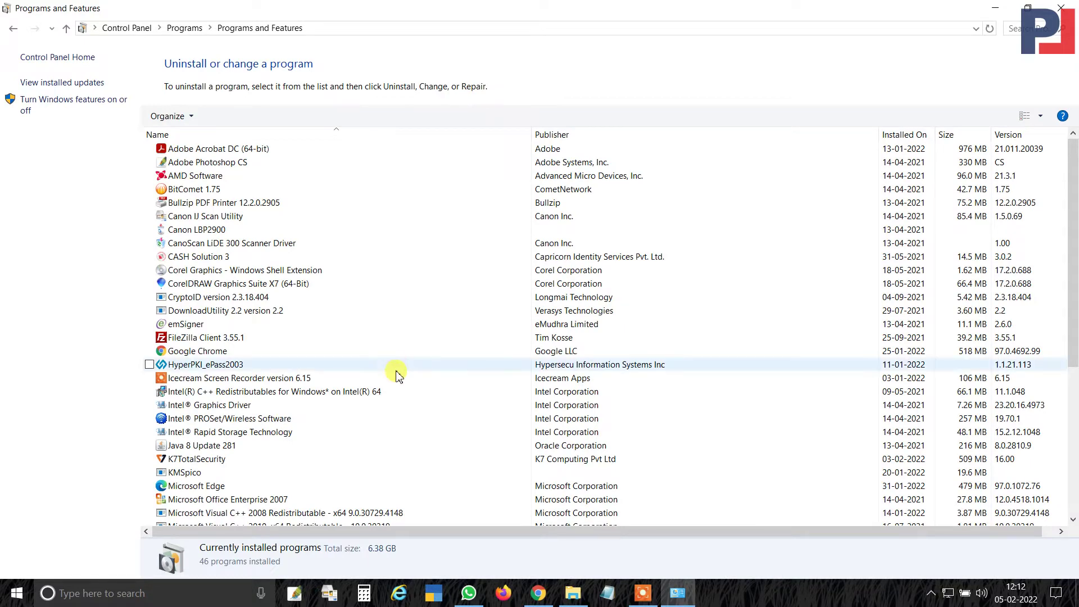
scroll(400, 357, "down", 3)
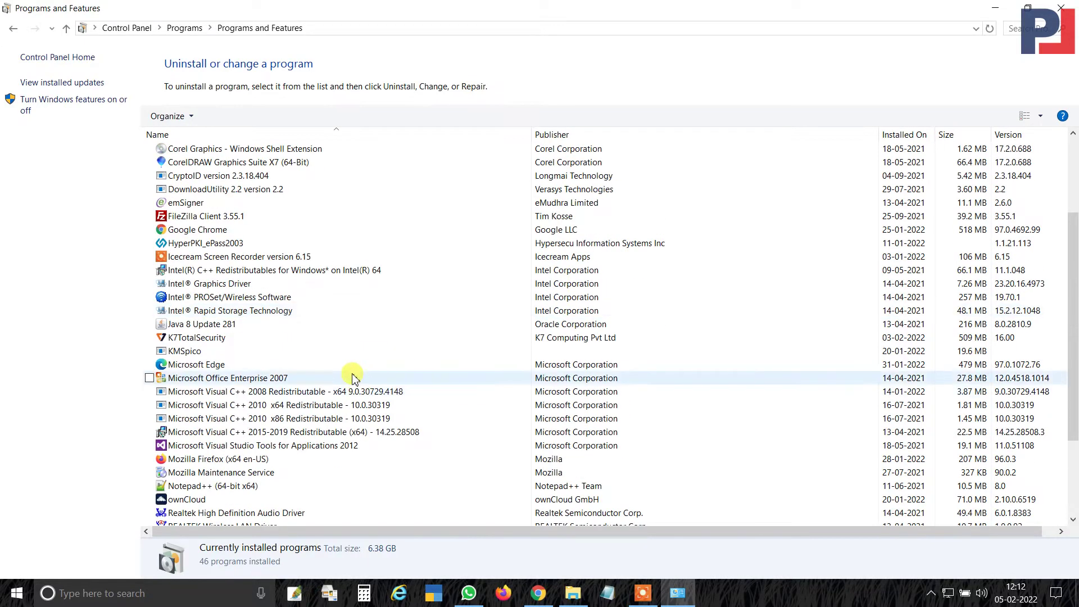
Uninstall Java 8 Update 281 from Programs and Features, confirming the prompt.
left_click(215, 325)
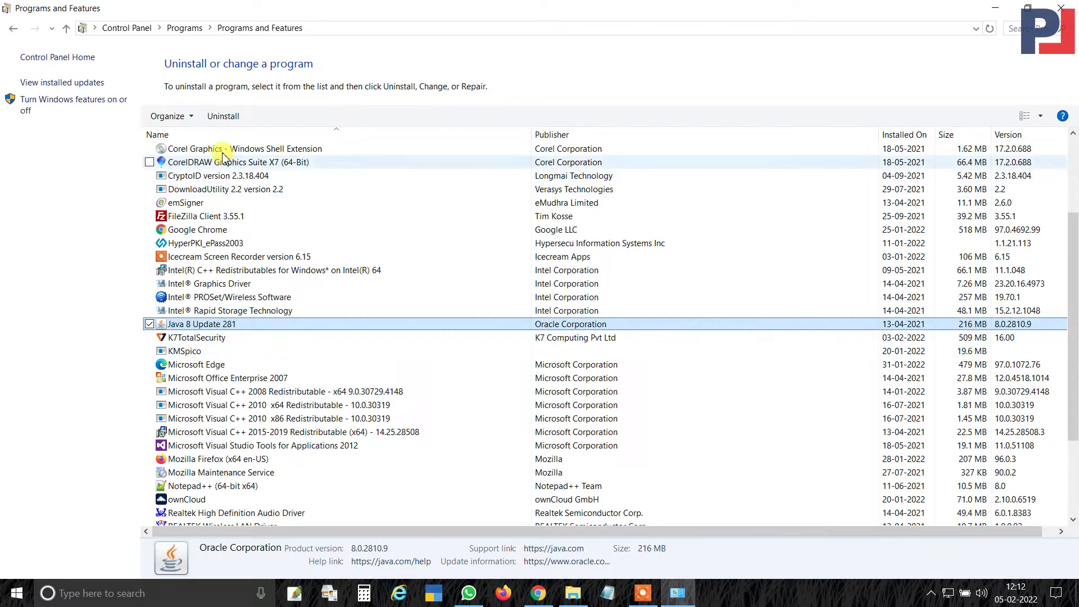
left_click(223, 116)
left_click(608, 295)
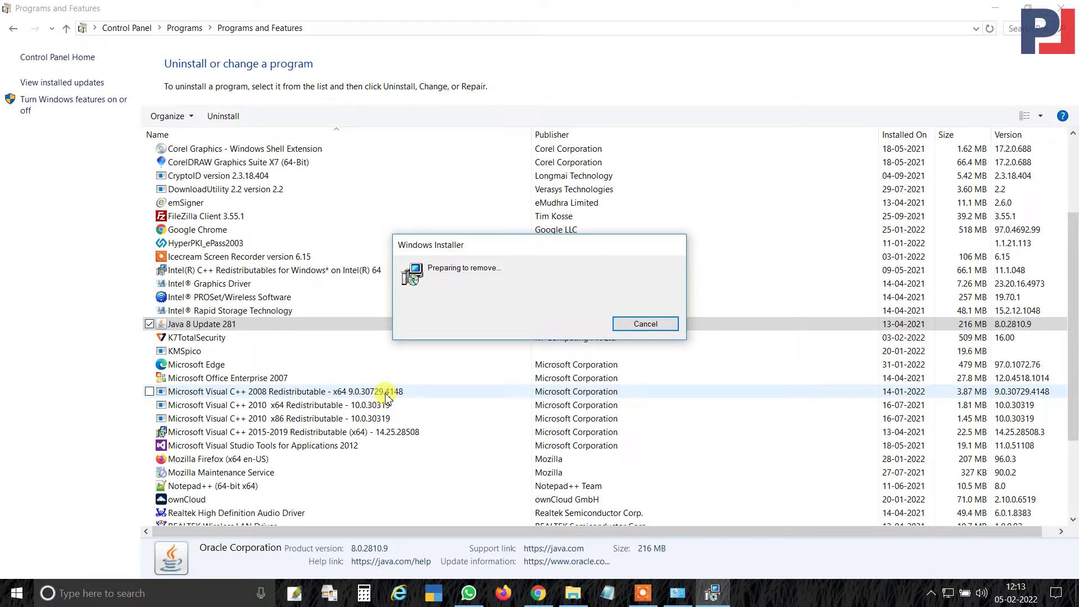
scroll(386, 397, "down", 3)
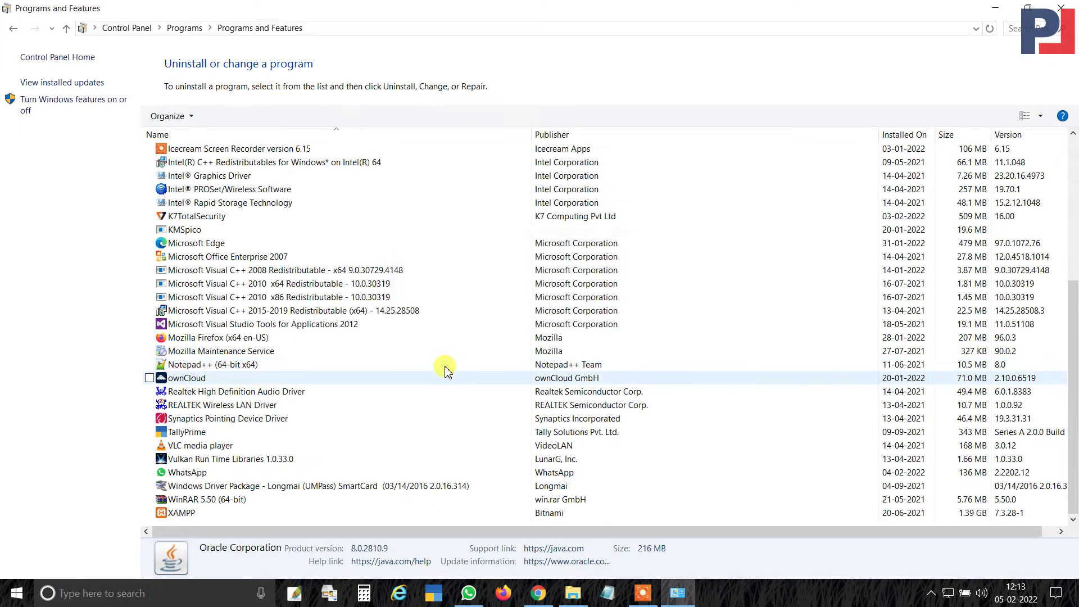
Run the Mozilla Firefox 96.0.3 uninstall wizard to completion, skipping the refresh offer.
left_click(229, 338)
left_click(225, 116)
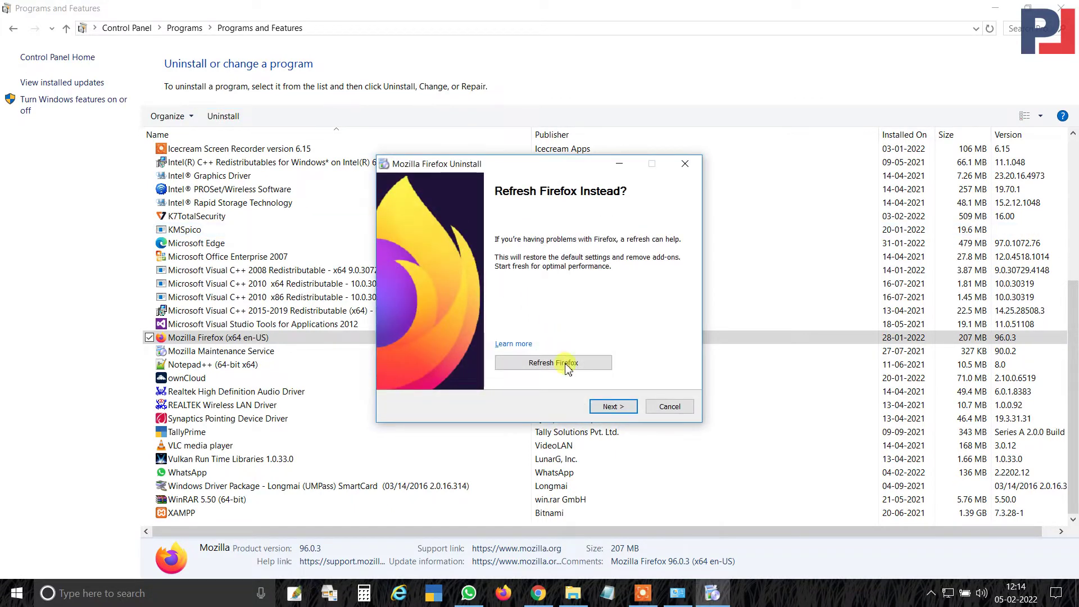
left_click(613, 406)
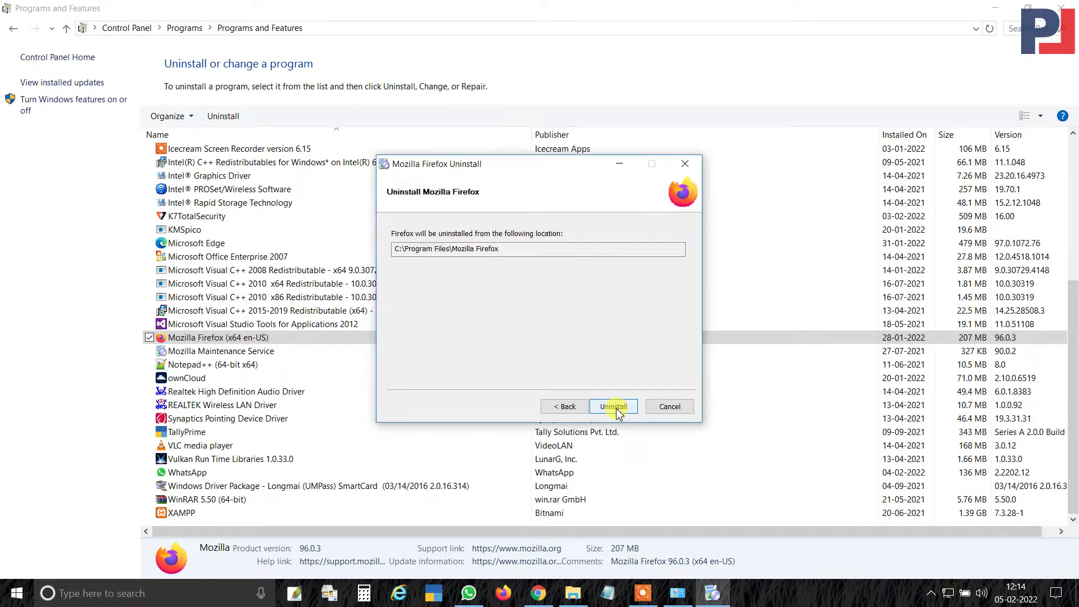
left_click(613, 407)
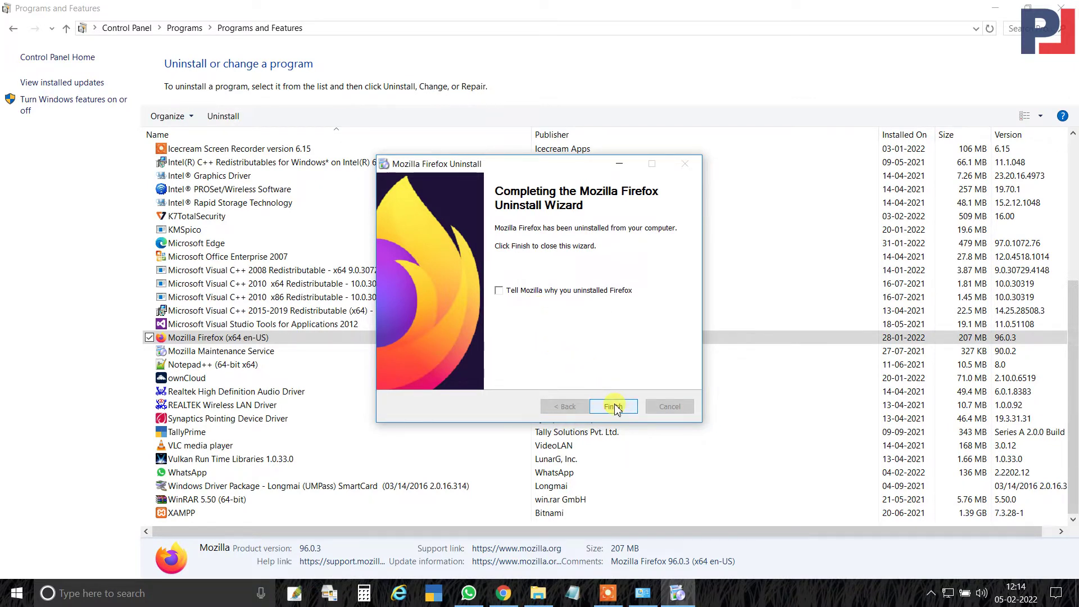
left_click(614, 407)
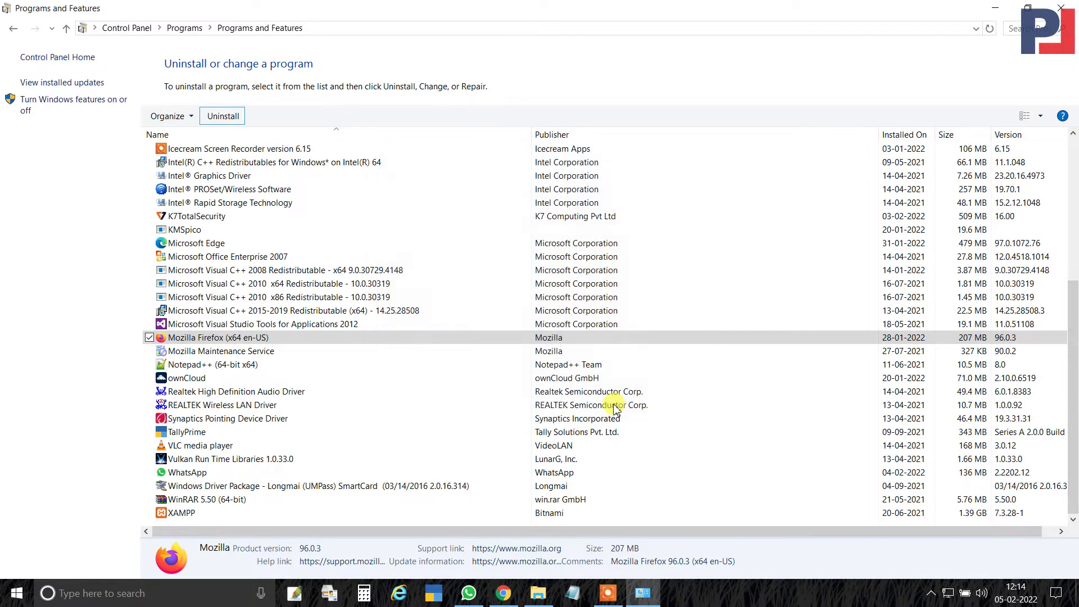
Try removing Mozilla Maintenance Service, dismiss the already-uninstalled error, and close Programs and Features.
left_click(216, 352)
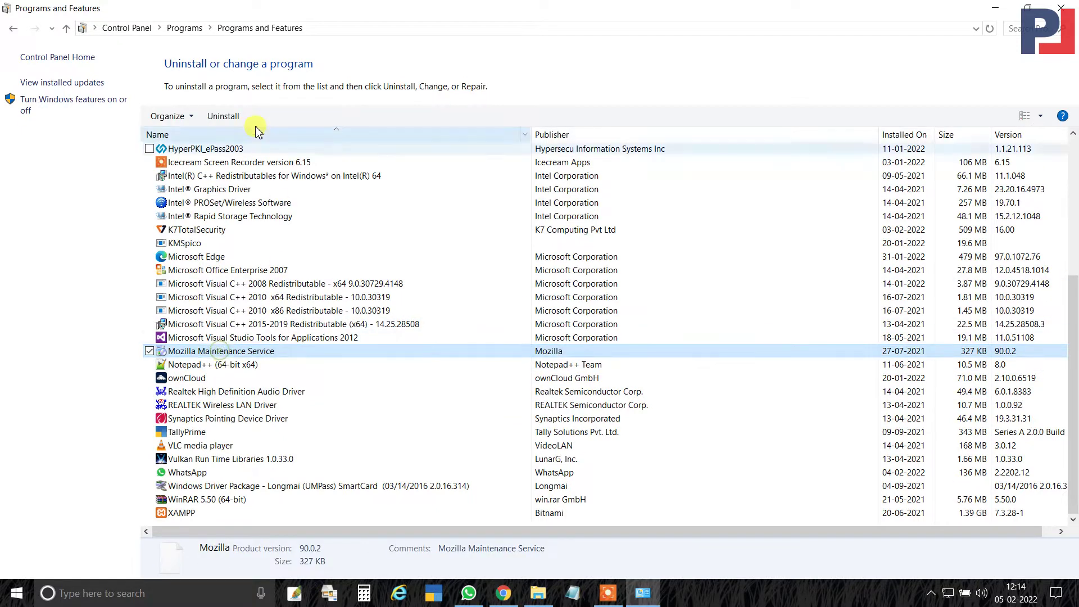
left_click(223, 116)
left_click(659, 304)
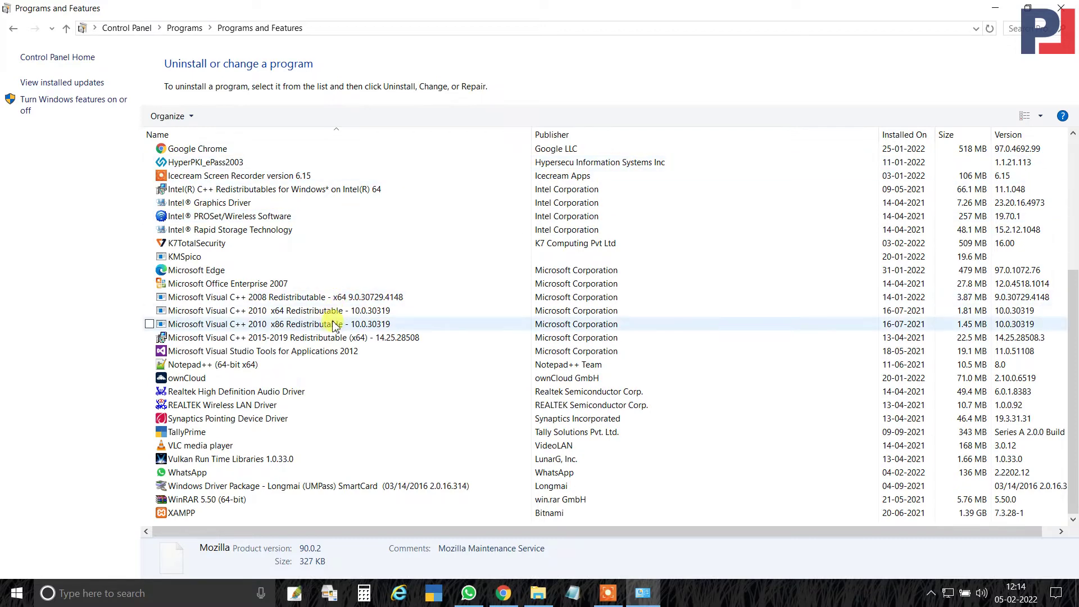
scroll(334, 338, "up", 5)
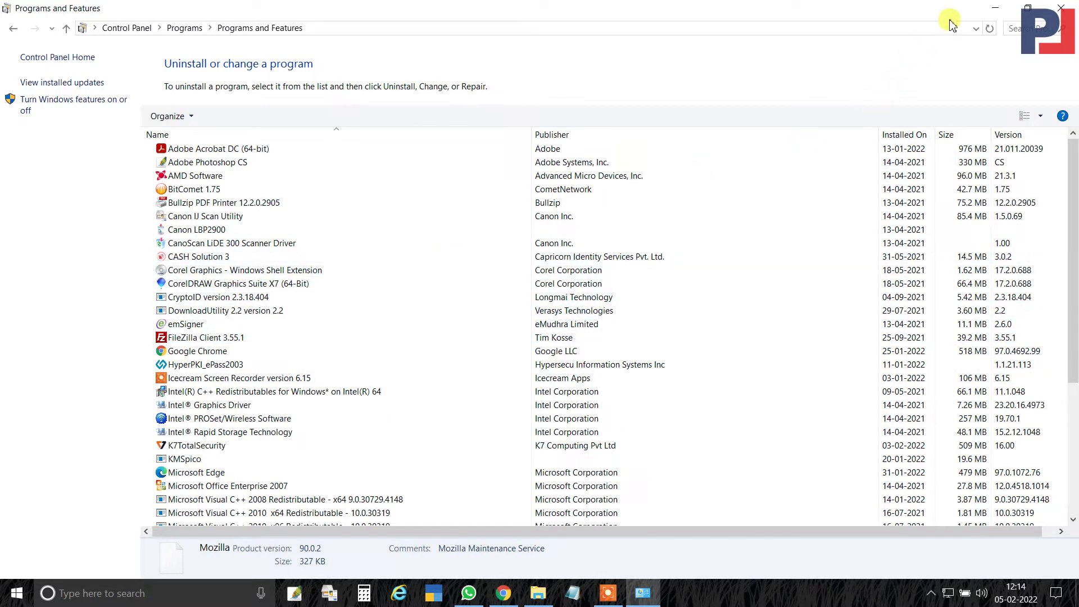
left_click(1061, 7)
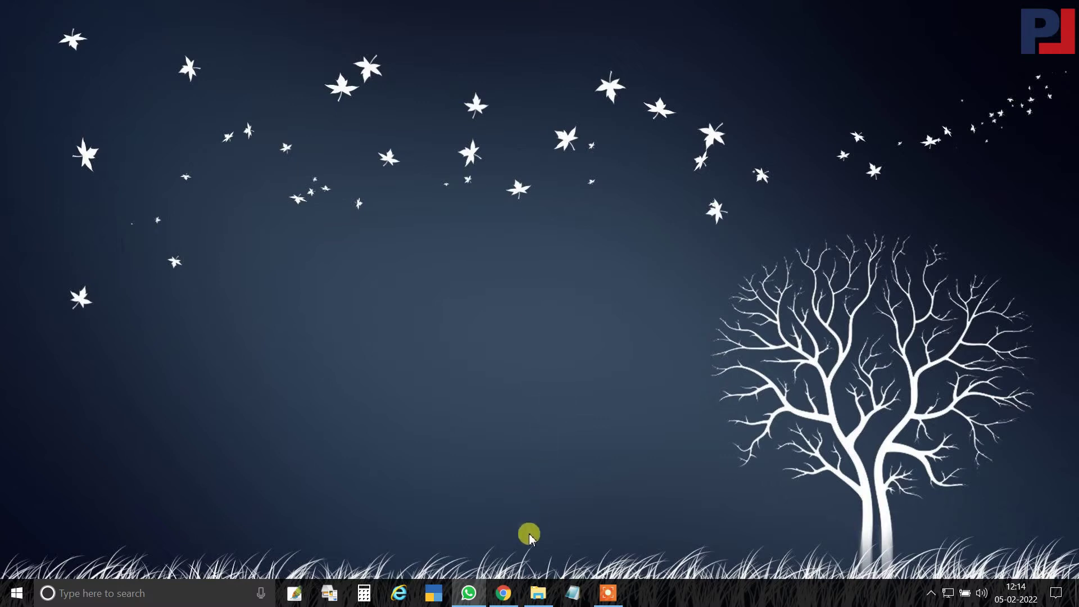
Google 'DOWNLOAD JAVA FOR MP ONLINE' in Chrome and open Prospect Digital's Java download page.
left_click(503, 592)
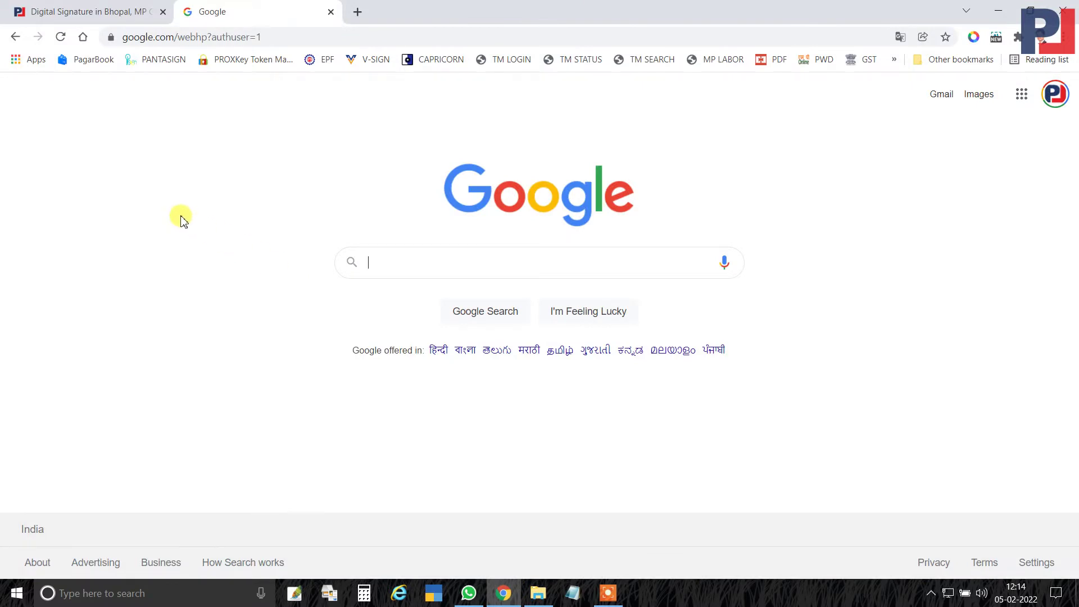
left_click(373, 263)
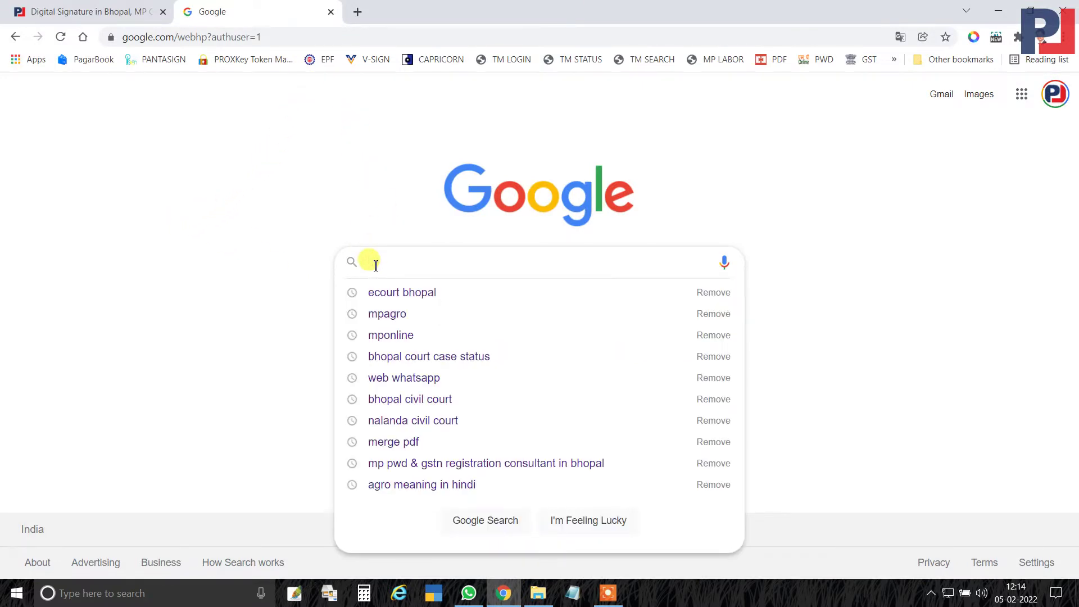
type("DOWNL")
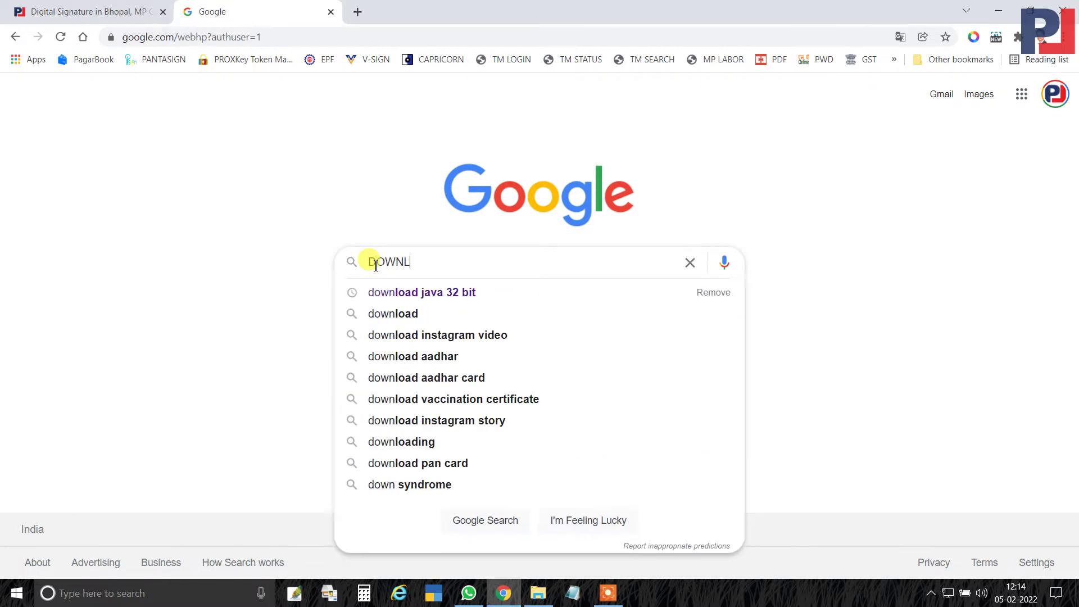
type("OAD ")
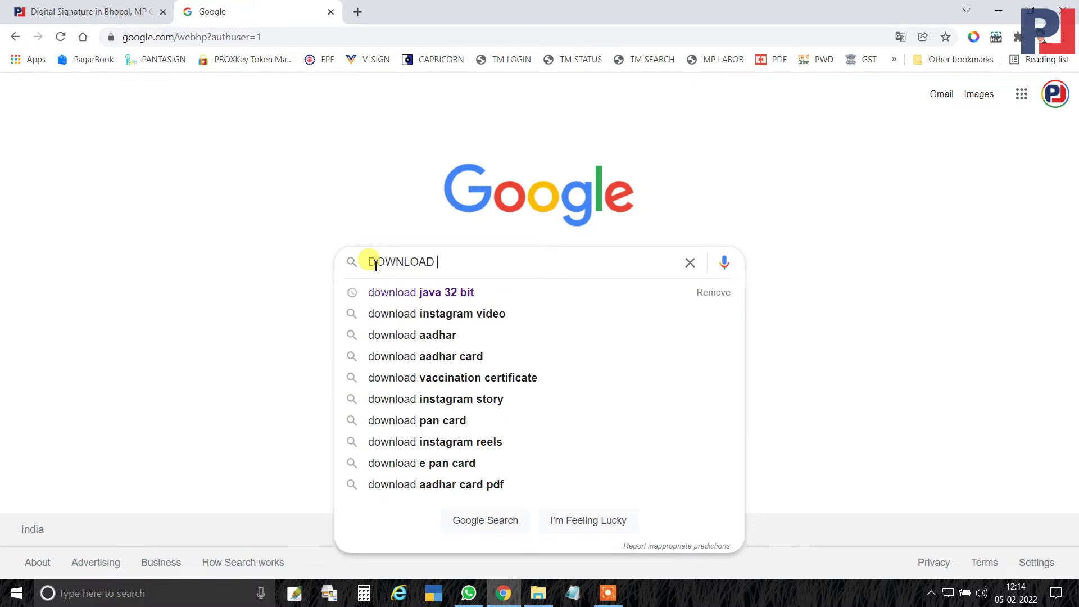
type("JAVA")
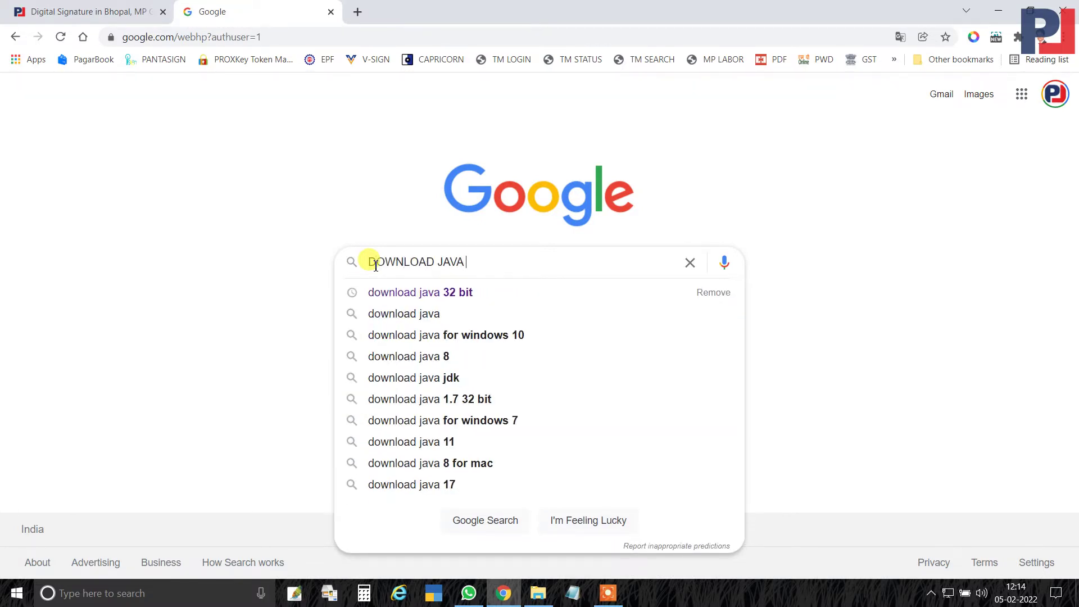
type(" FOR MP O")
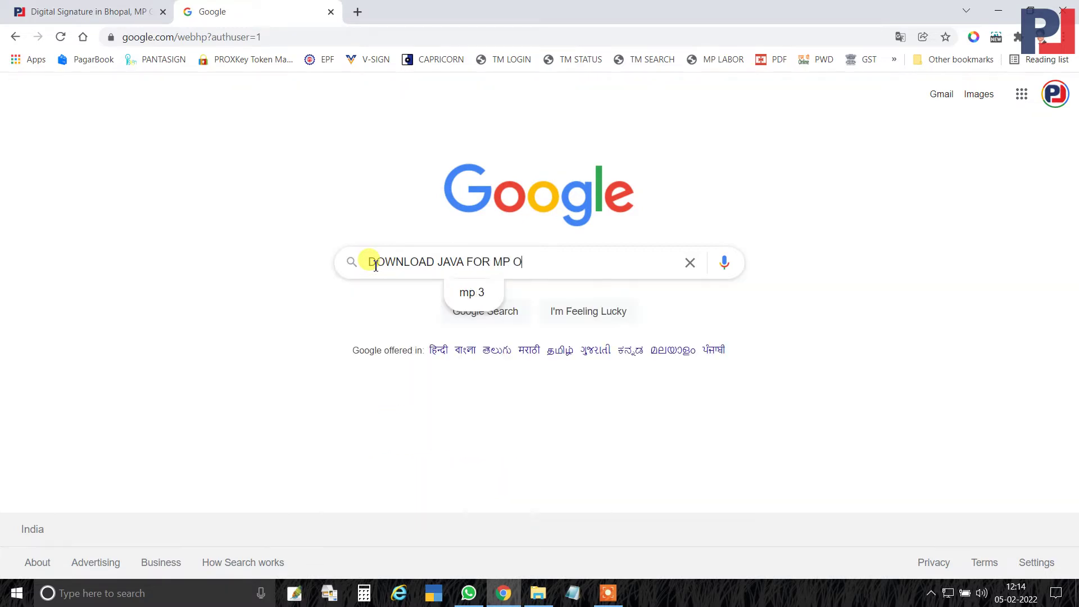
type("NLINE")
key("Return")
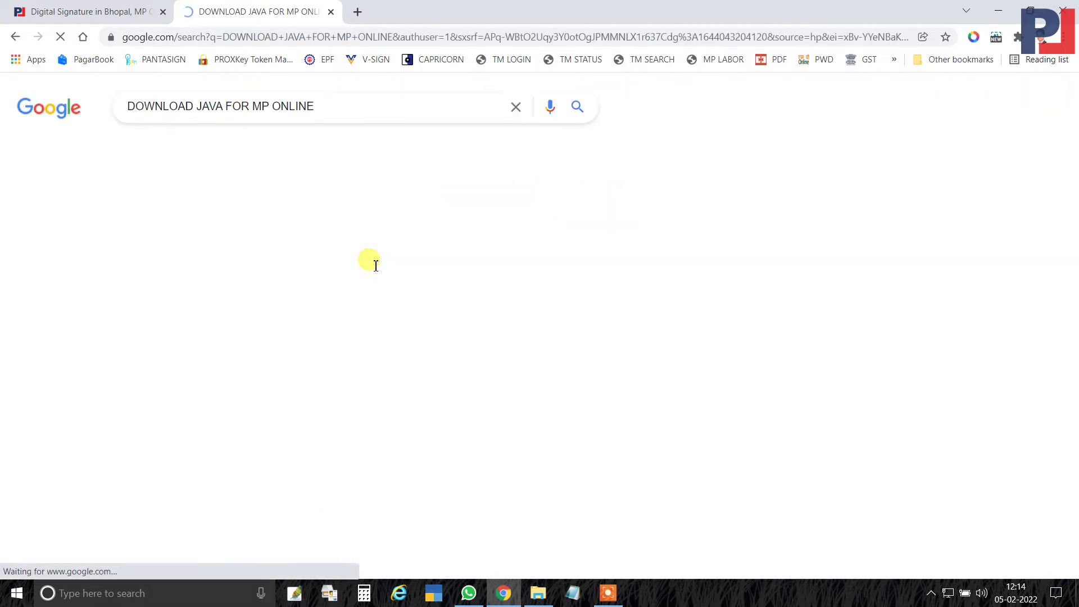
left_click(223, 235)
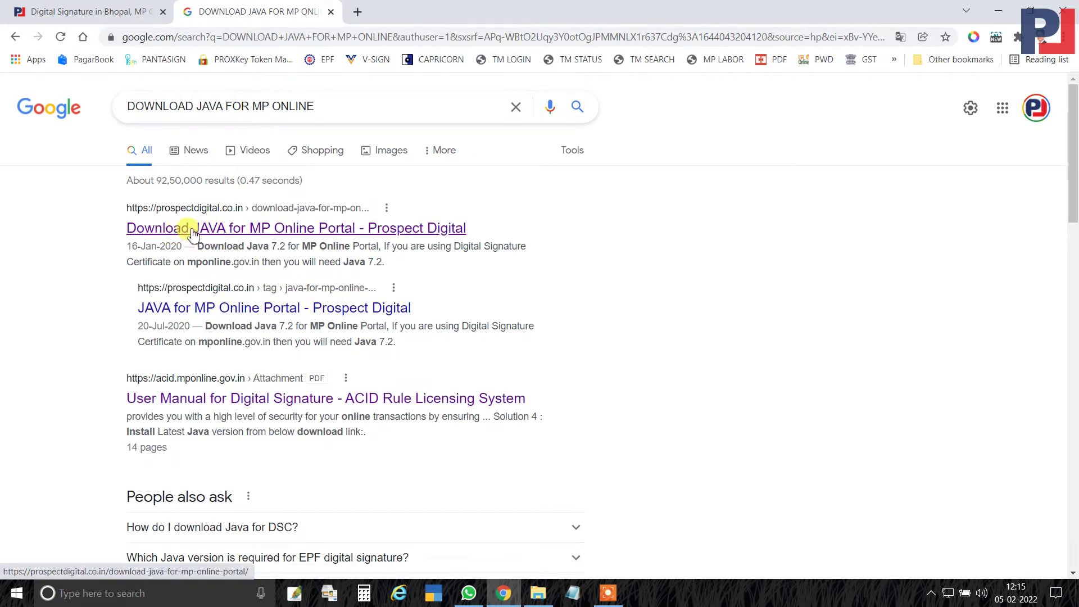
left_click(241, 235)
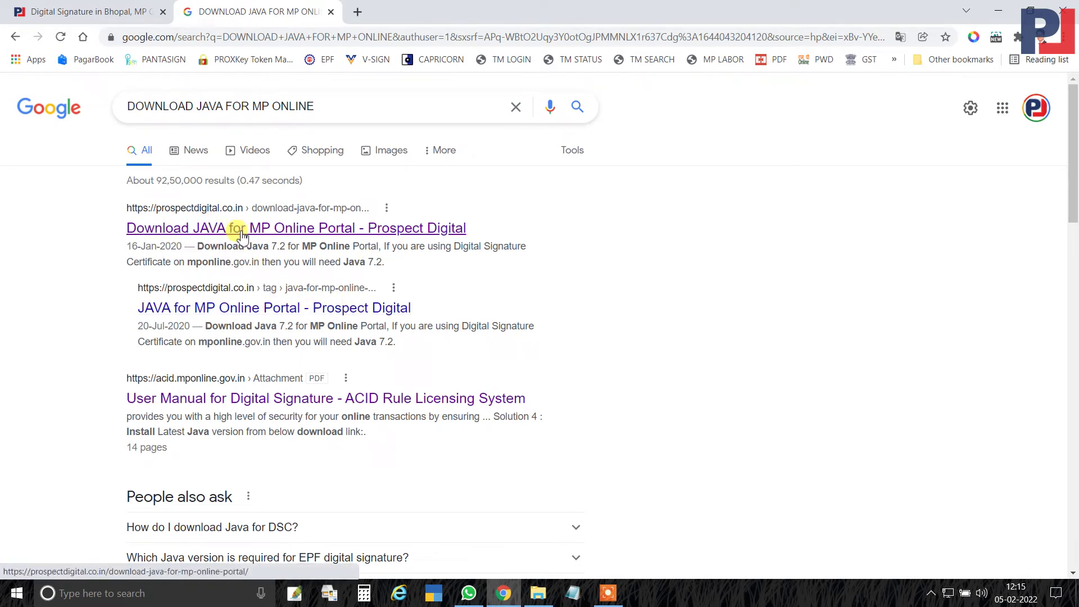
left_click(242, 234)
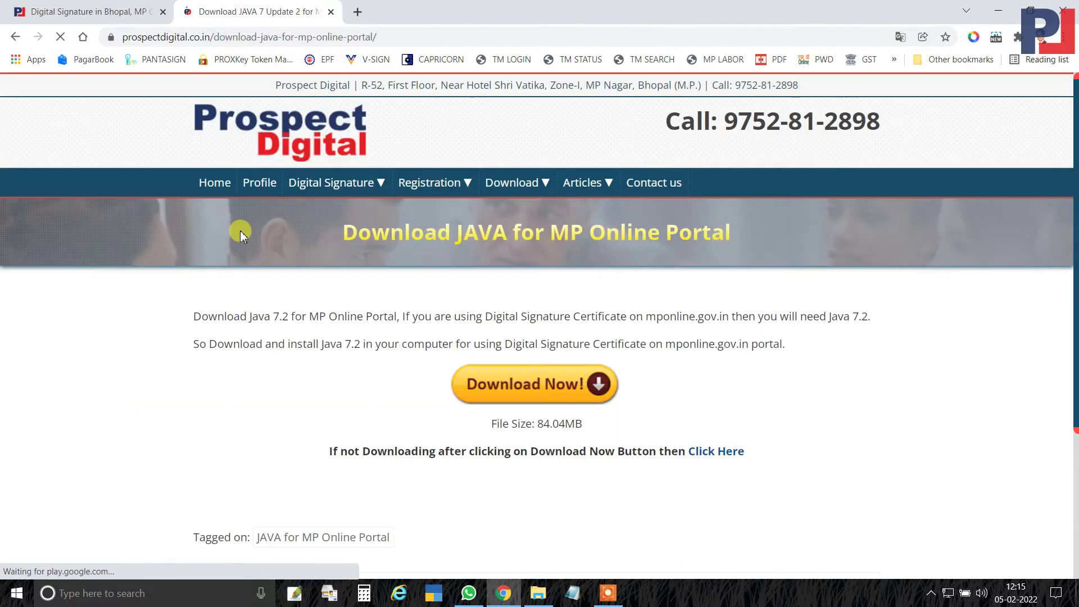
Start downloading the Java 7 Update 2 installer, then cancel it from the download bar.
scroll(325, 275, "down", 3)
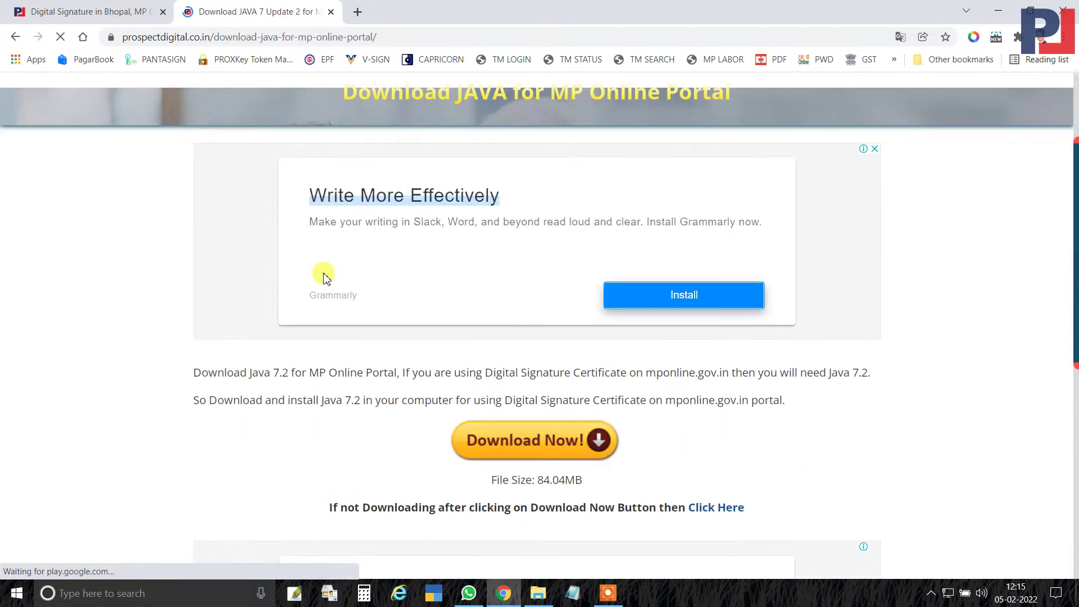
left_click(538, 443)
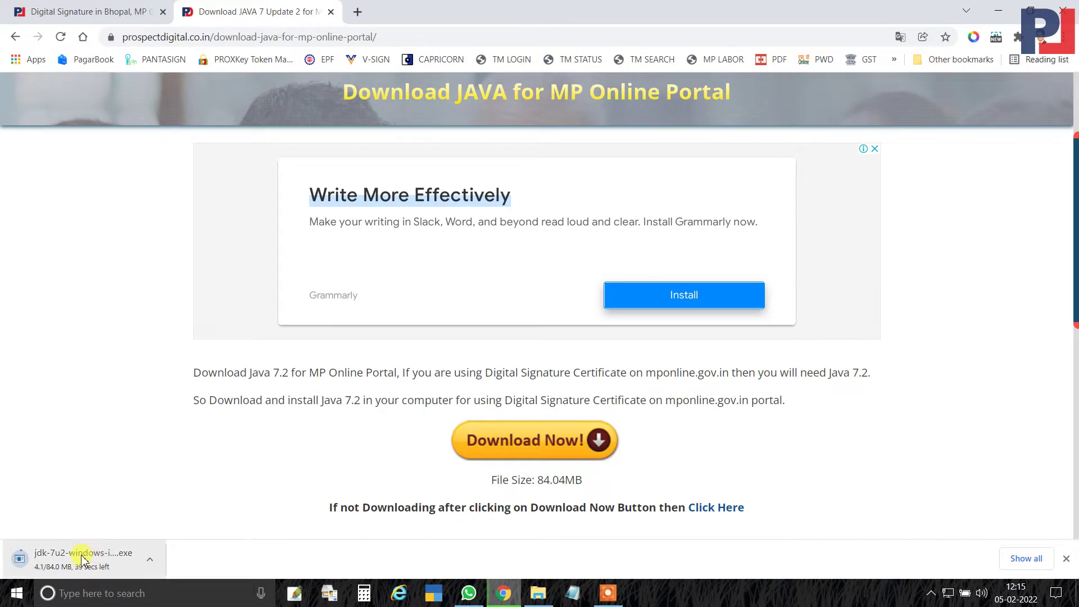
left_click(150, 564)
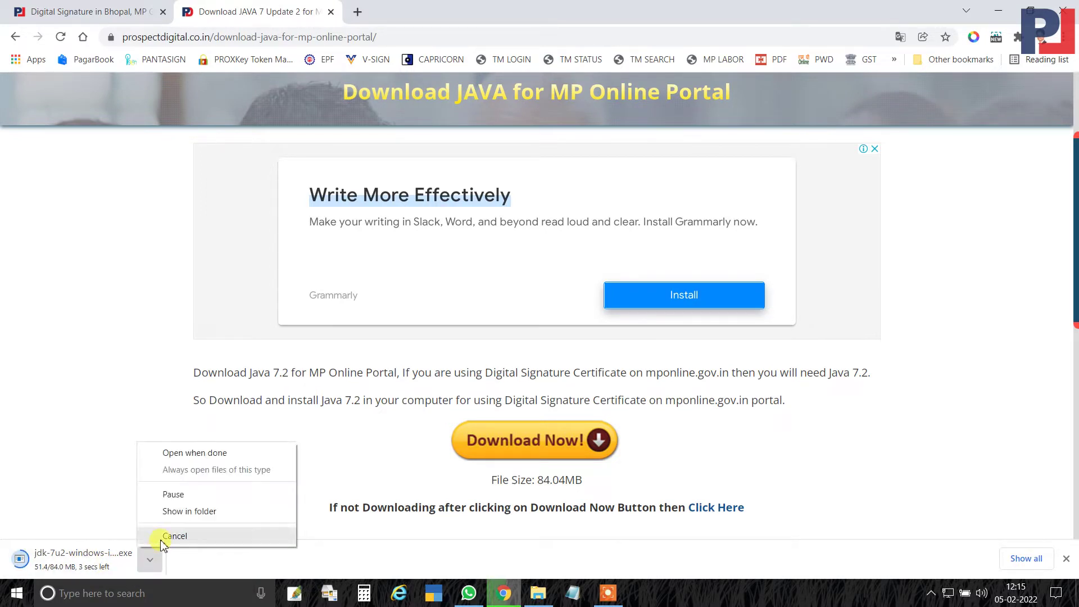
left_click(159, 537)
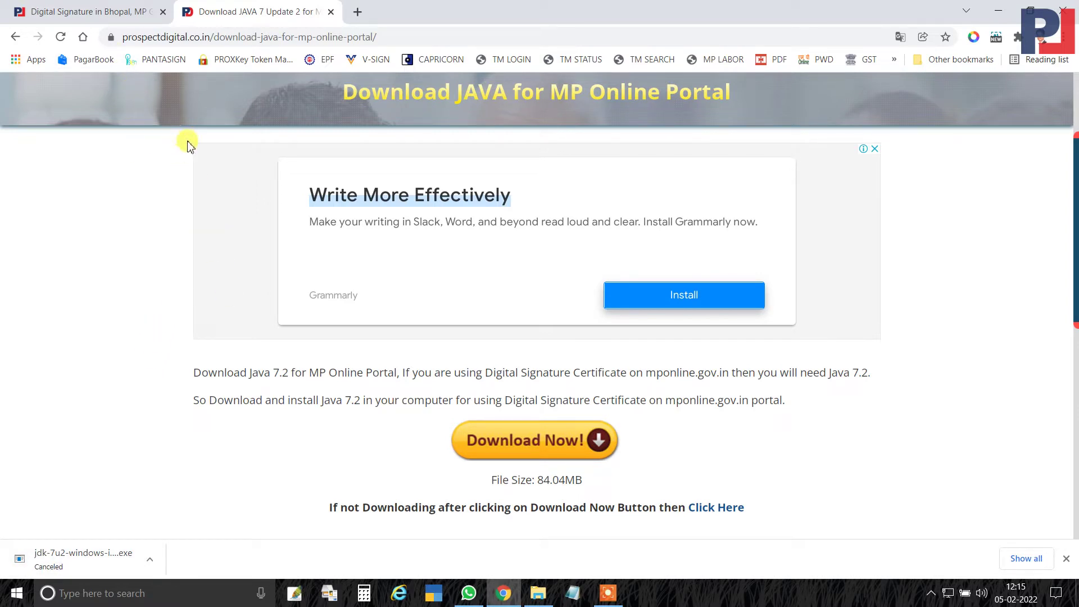
Load prospectlegal.in in a new tab, declining the page translation offer.
left_click(357, 12)
left_click(359, 34)
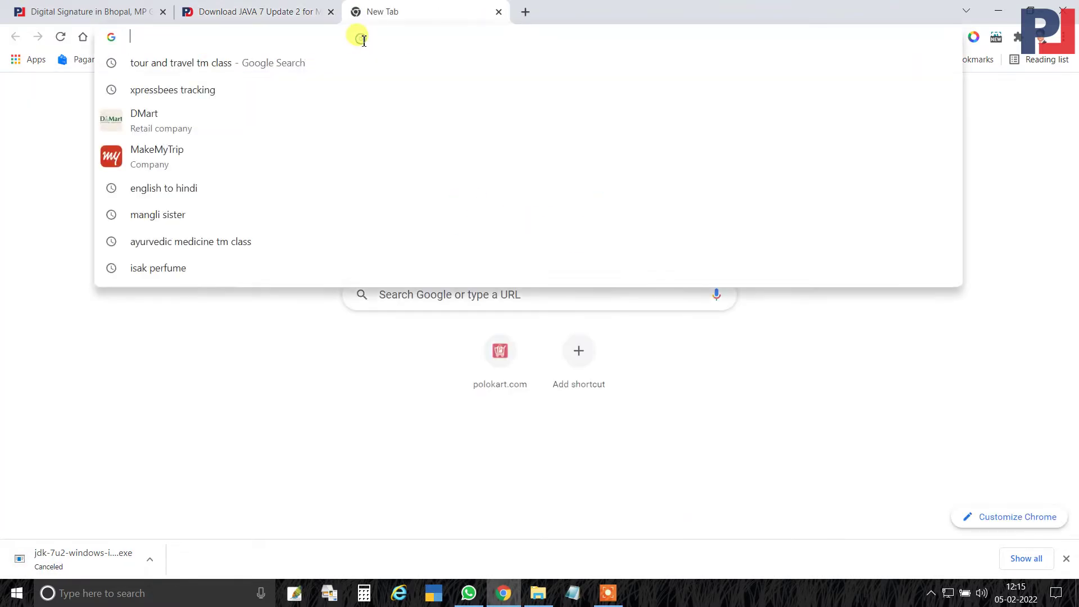
type("PROS")
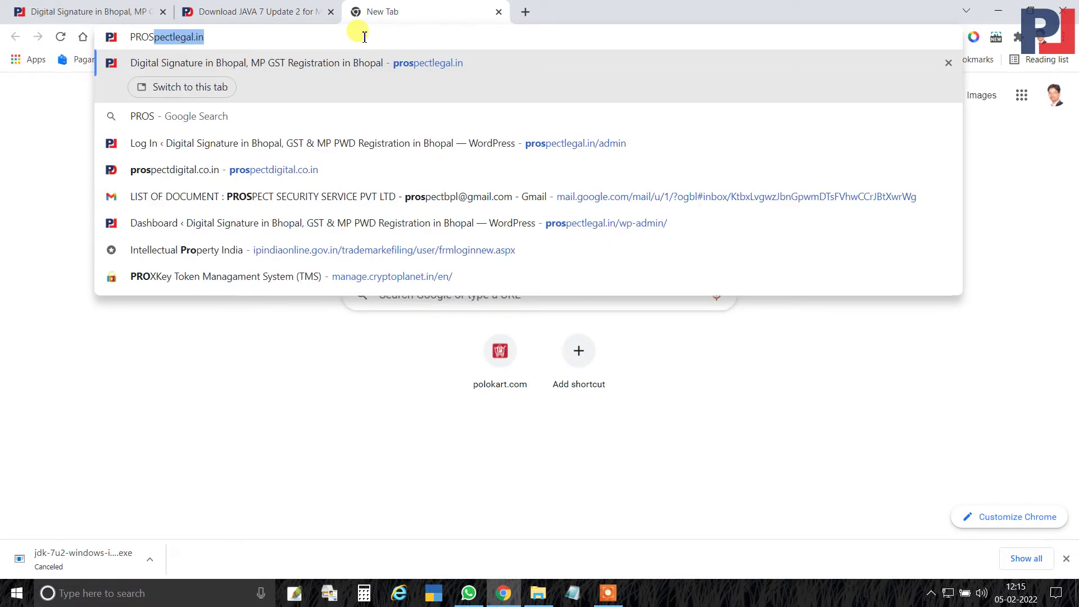
type("PECT")
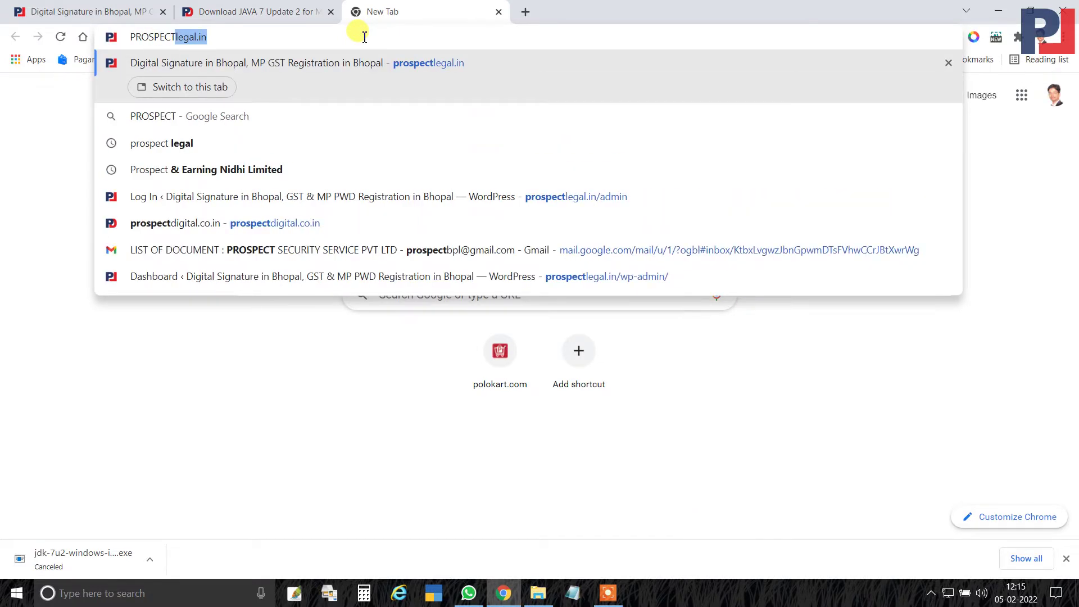
type("LEGAL.IN")
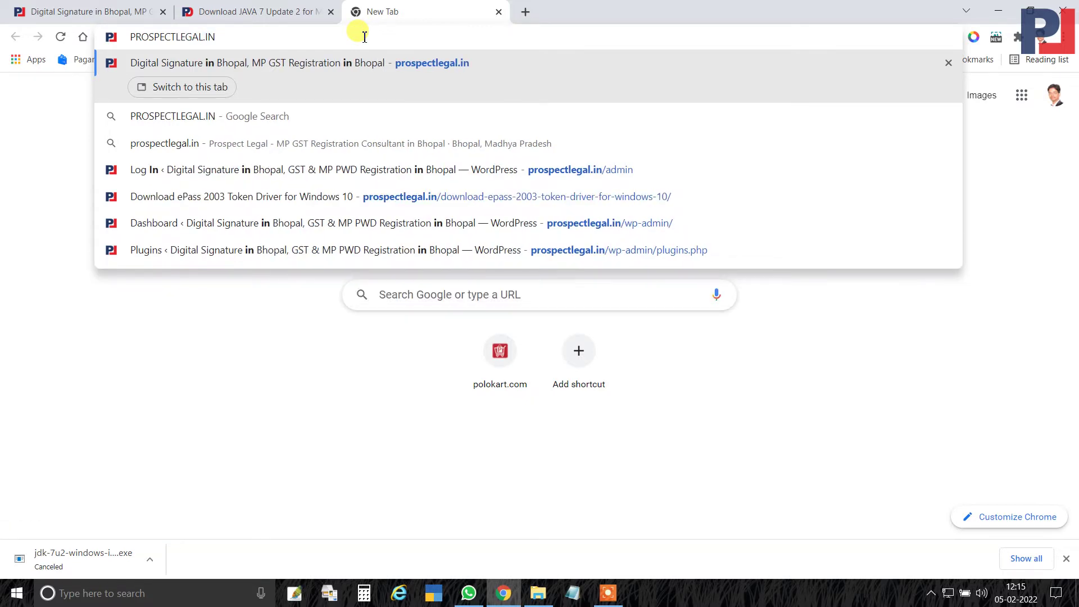
key("Return")
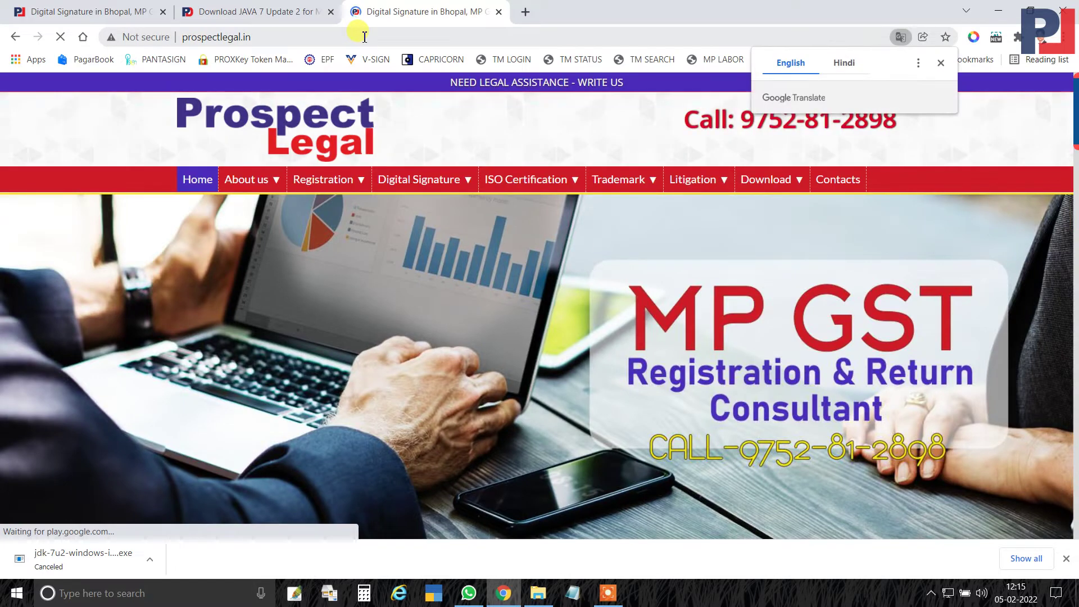
left_click(539, 132)
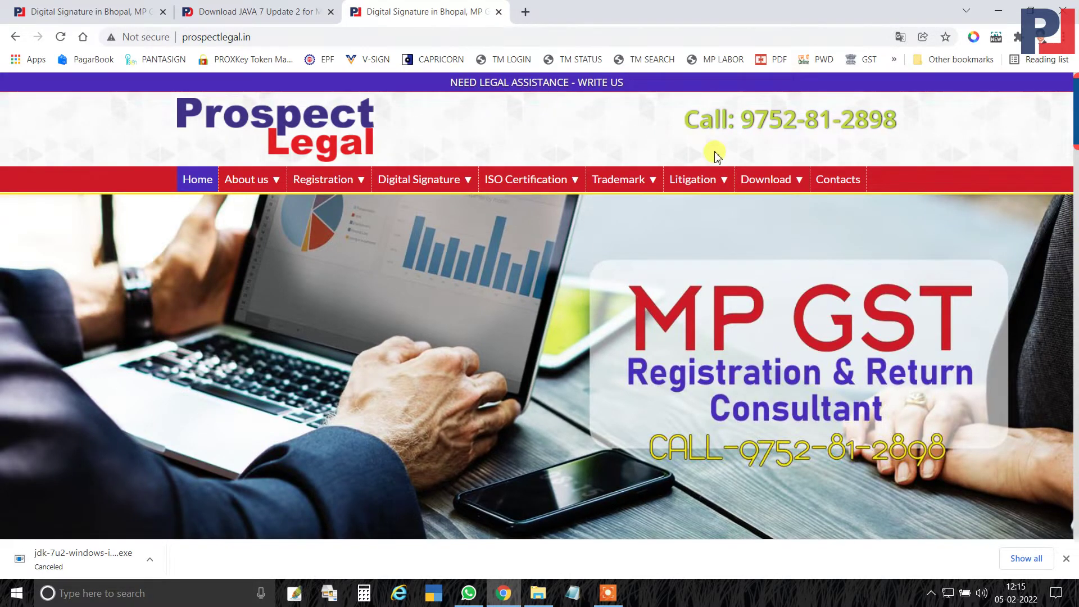
Download the Firefox 51.0.1 32Bit setup from the Mozilla Firefox Download page, then minimize Chrome.
mouse_move(748, 177)
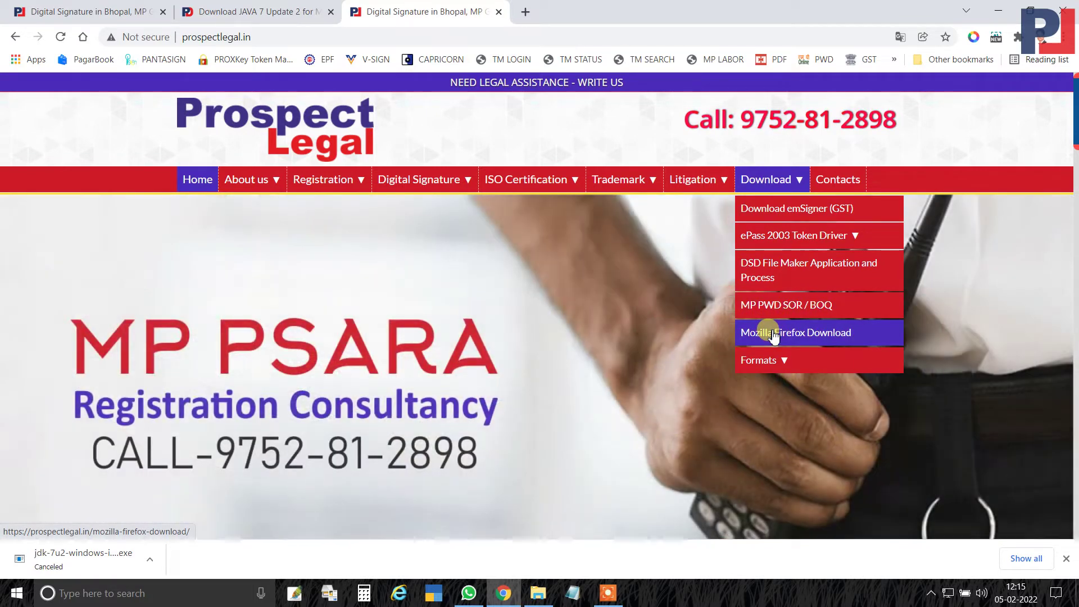
left_click(773, 333)
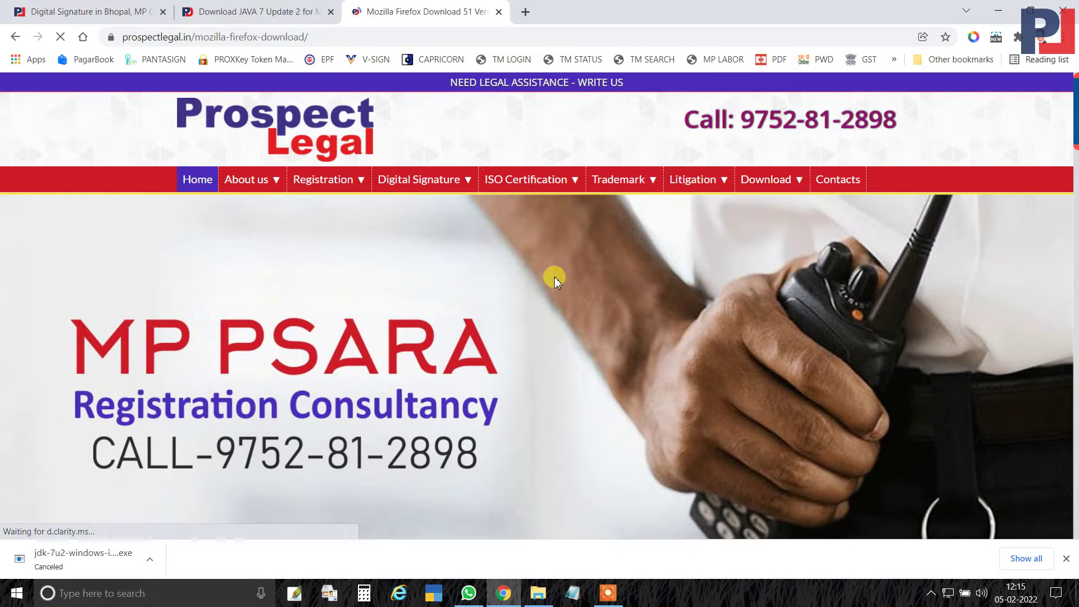
scroll(554, 277, "down", 4)
scroll(555, 275, "down", 2)
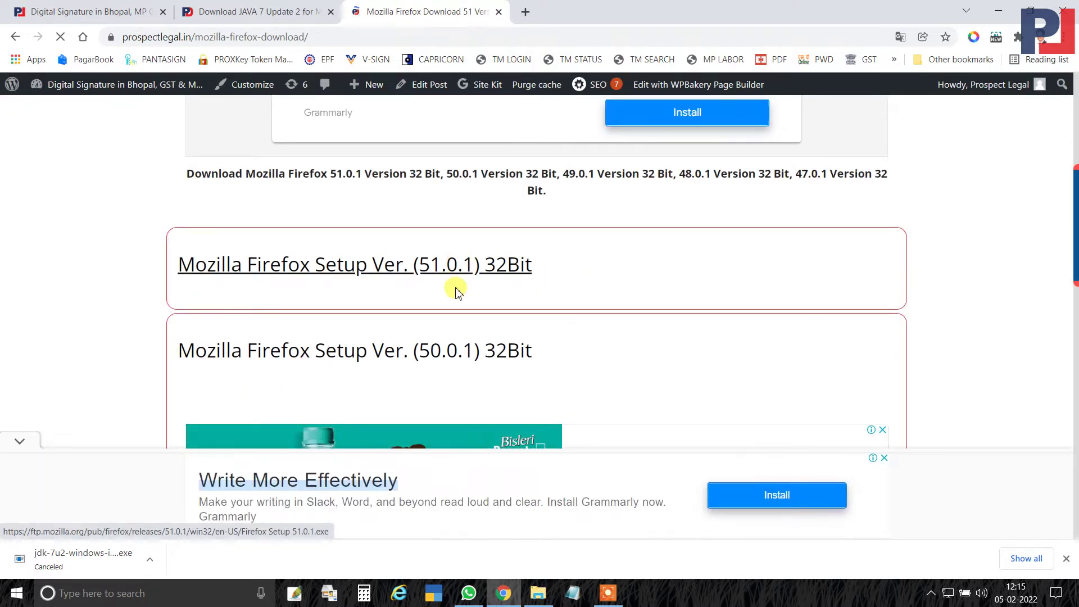
scroll(433, 365, "down", 6)
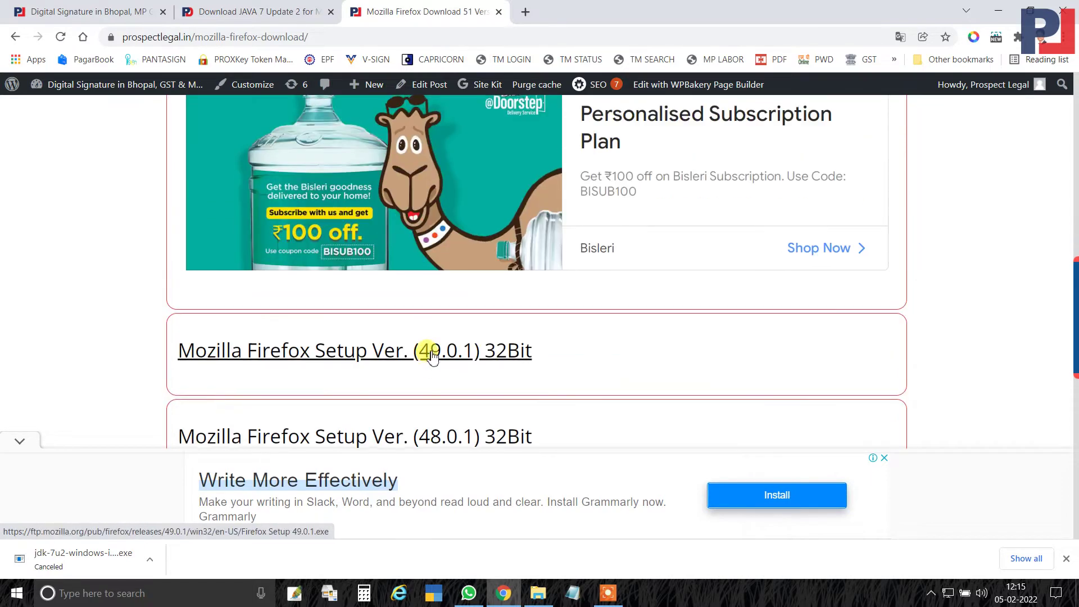
scroll(428, 354, "up", 5)
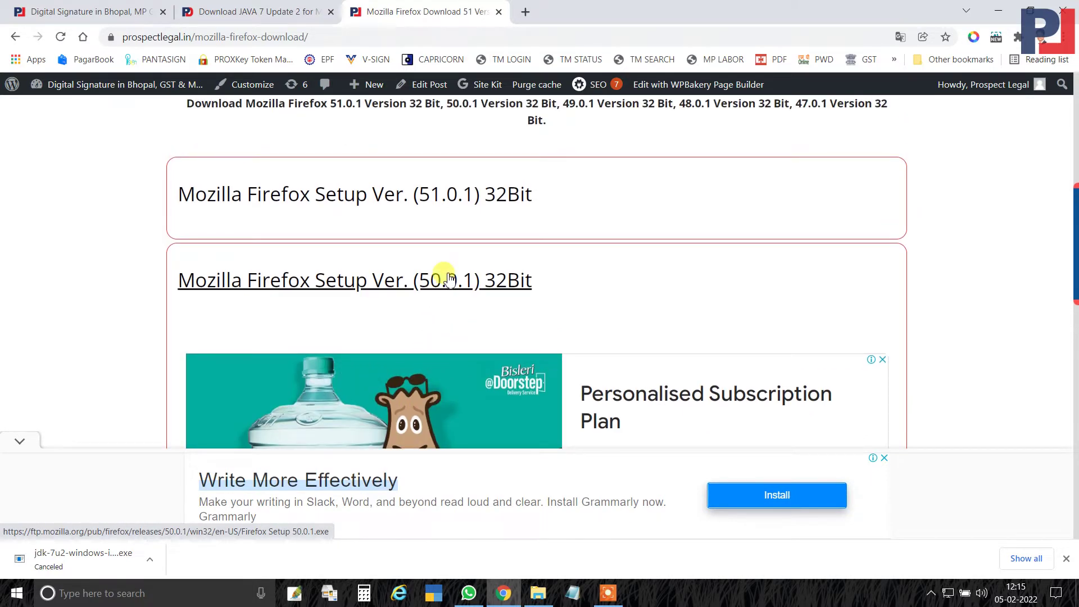
left_click(453, 204)
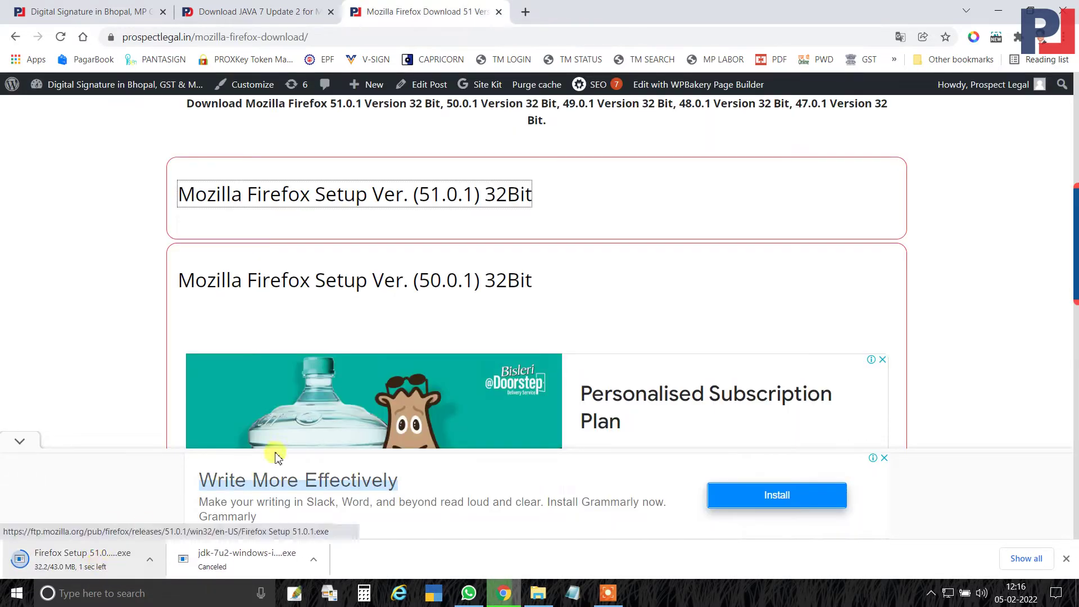
left_click(996, 16)
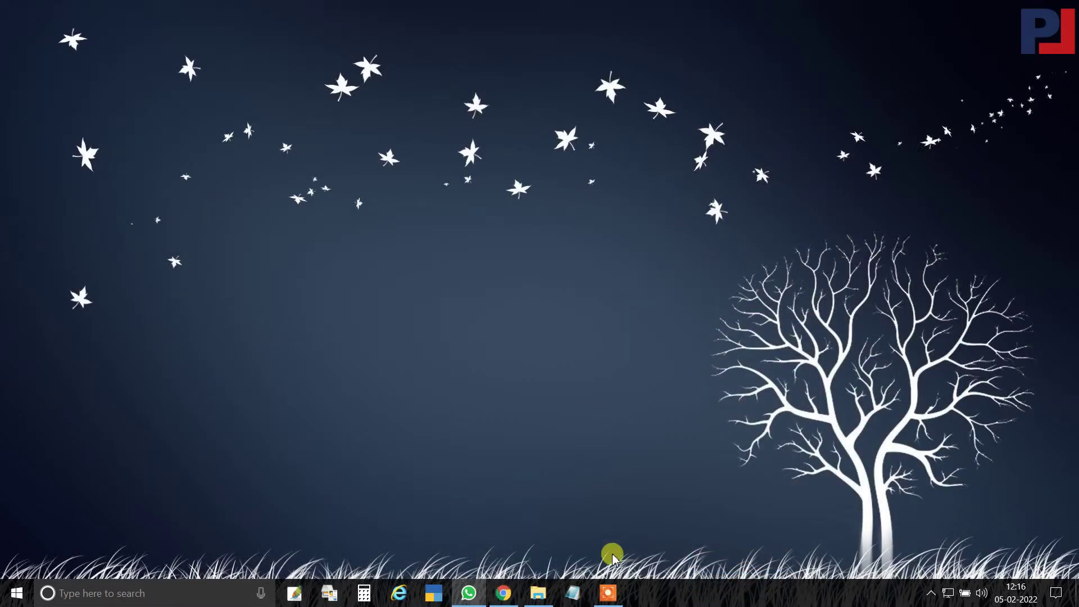
Launch jdk-7u2-windows-i586.exe from the MPONLINE folder and begin installing with default features.
mouse_move(537, 593)
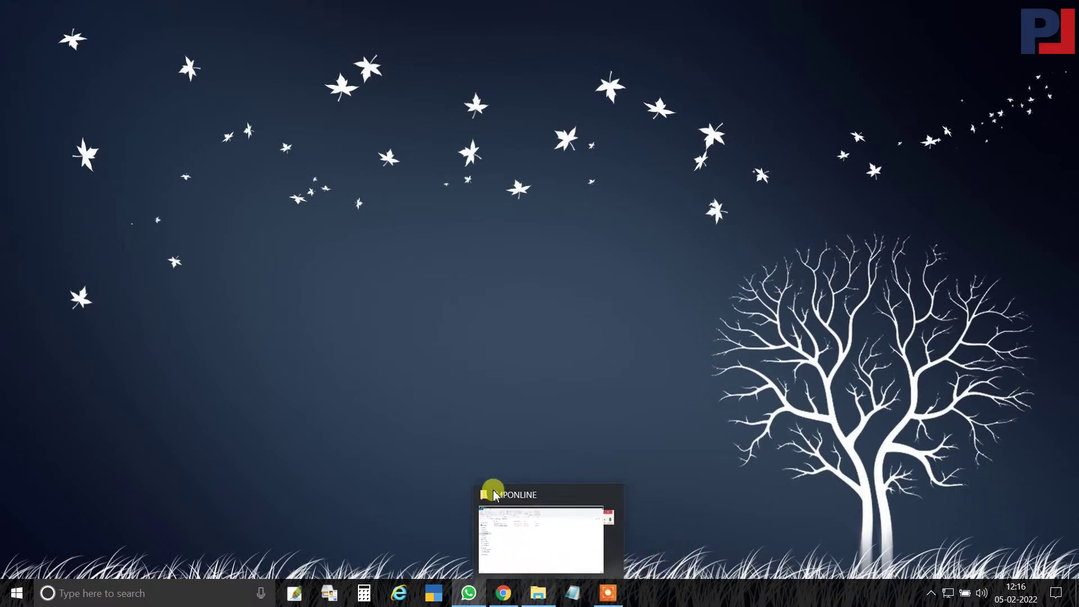
left_click(497, 487)
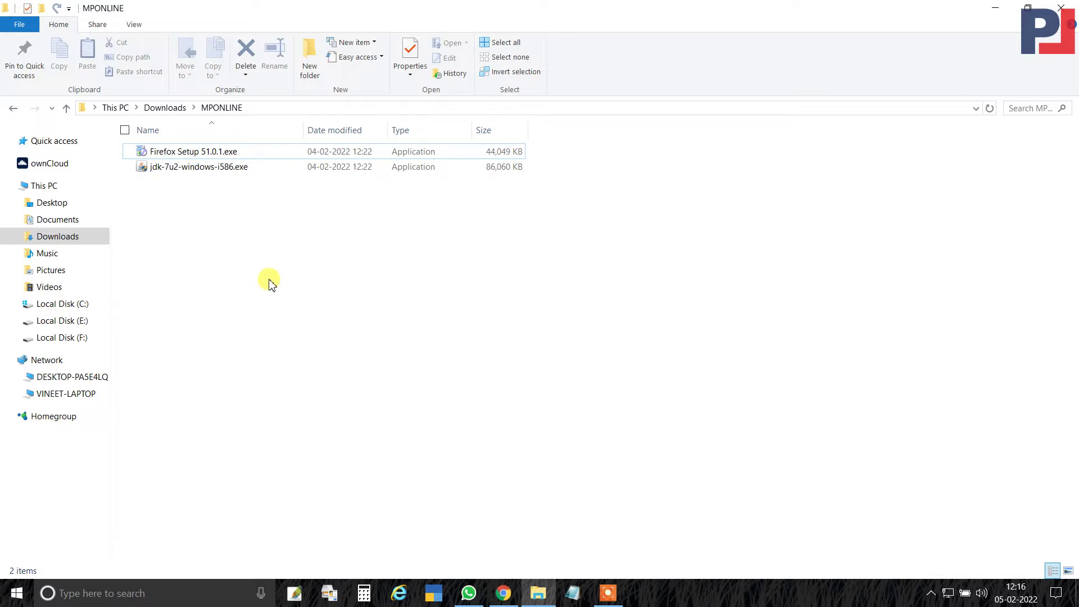
double_click(203, 169)
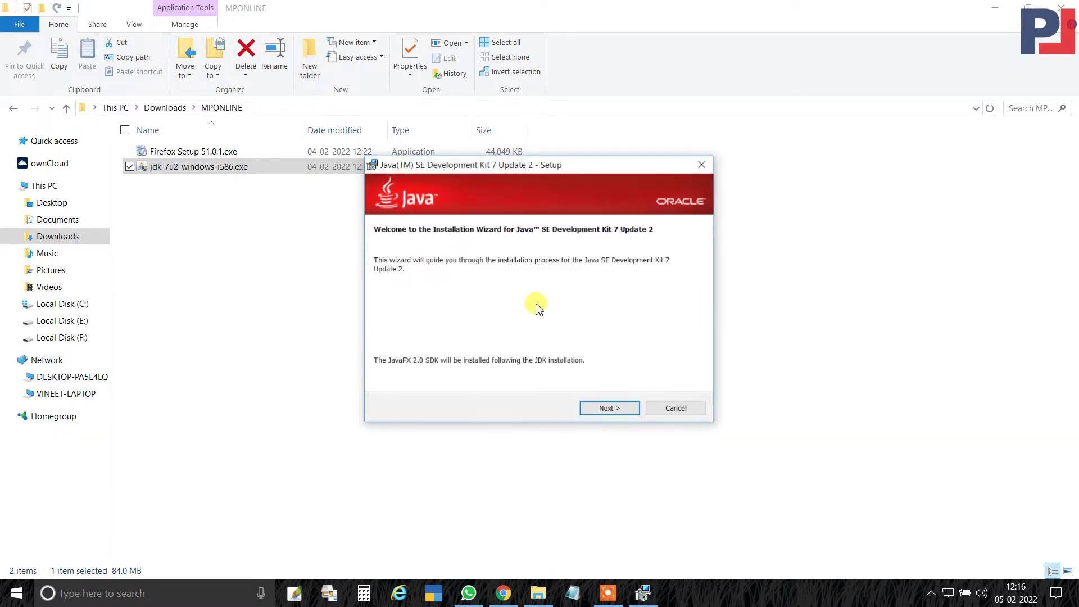
left_click(604, 416)
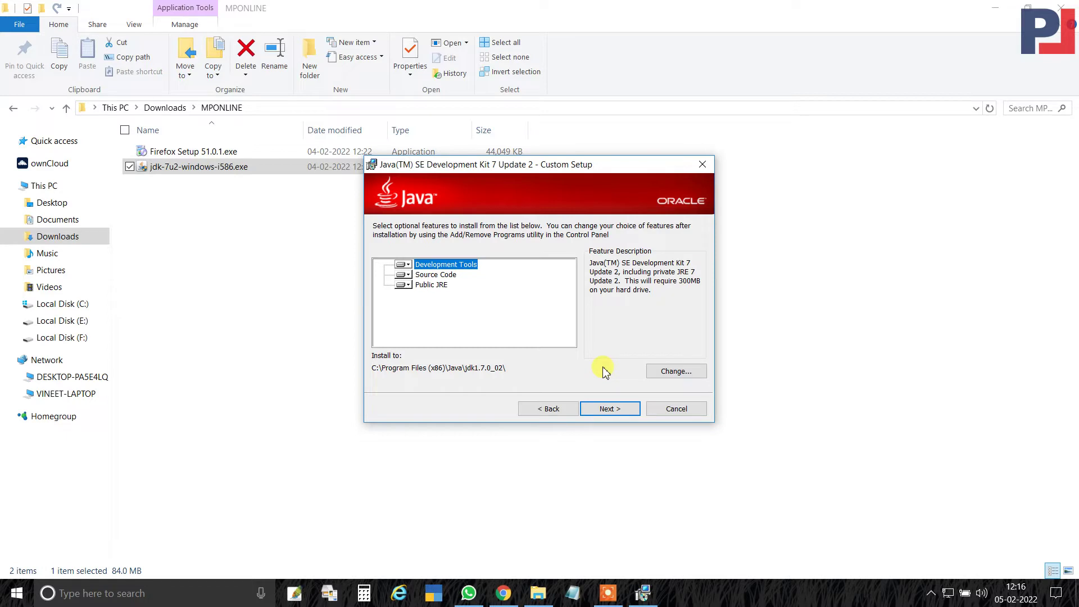
left_click(608, 407)
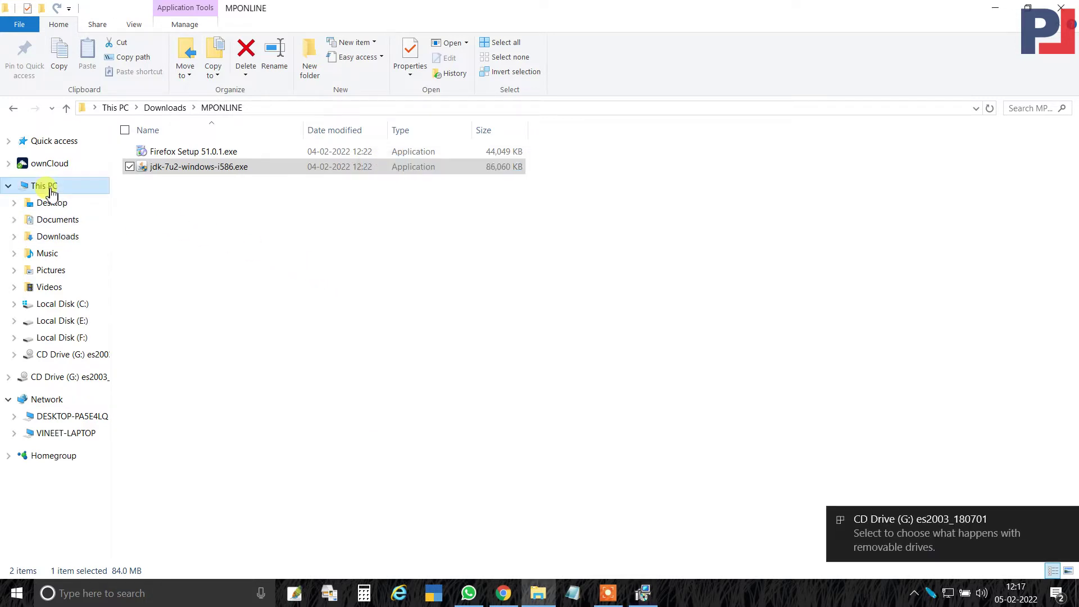
Open CD Drive (G:) in a new window, inspect ePass2003India-Setup.exe, and close it.
left_click(45, 186)
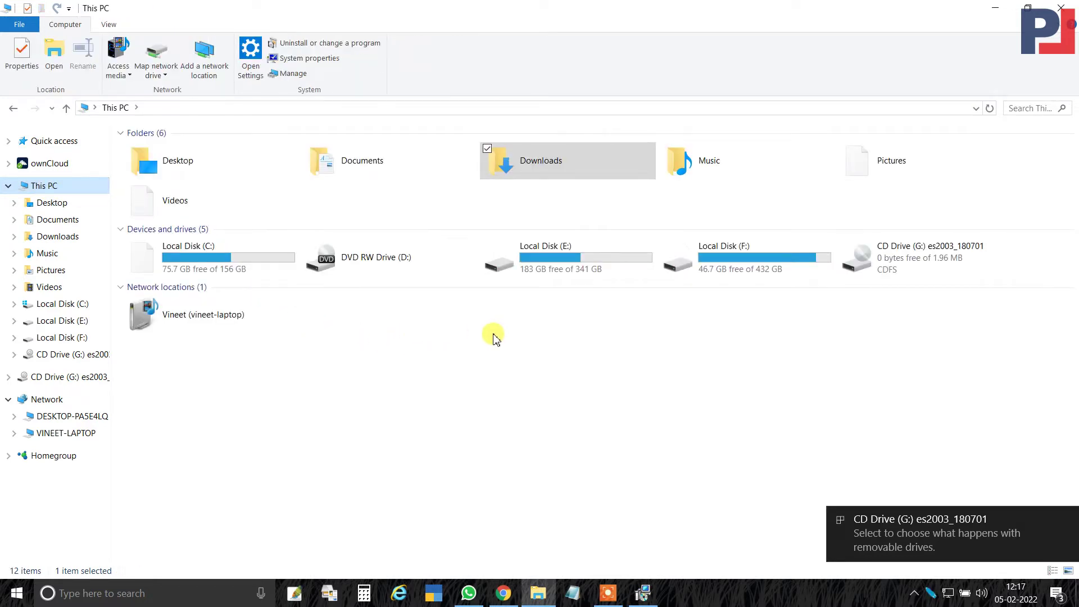
left_click(905, 264)
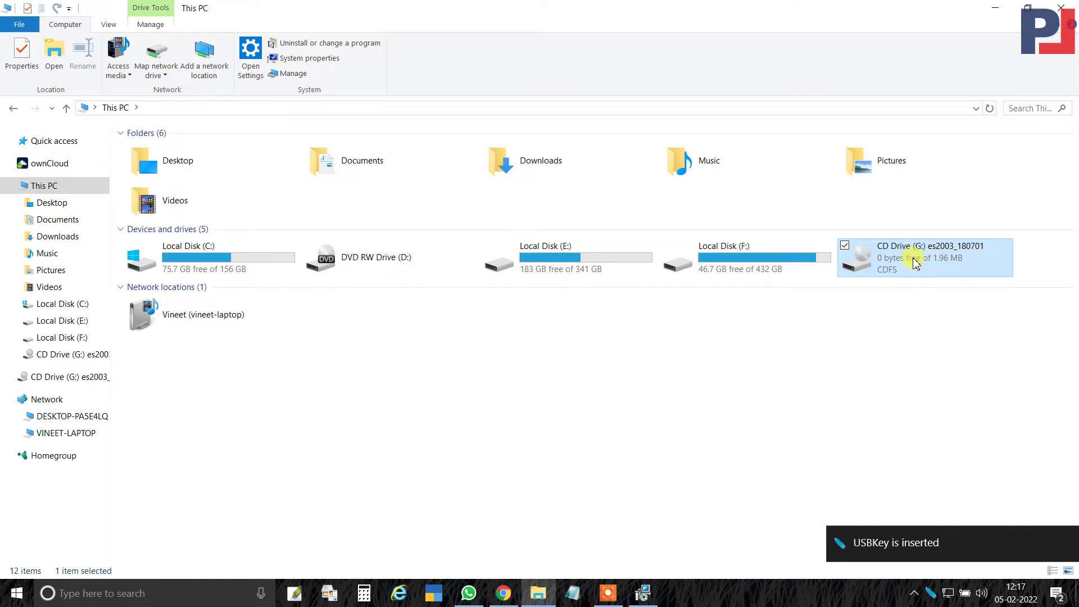
right_click(915, 263)
left_click(927, 285)
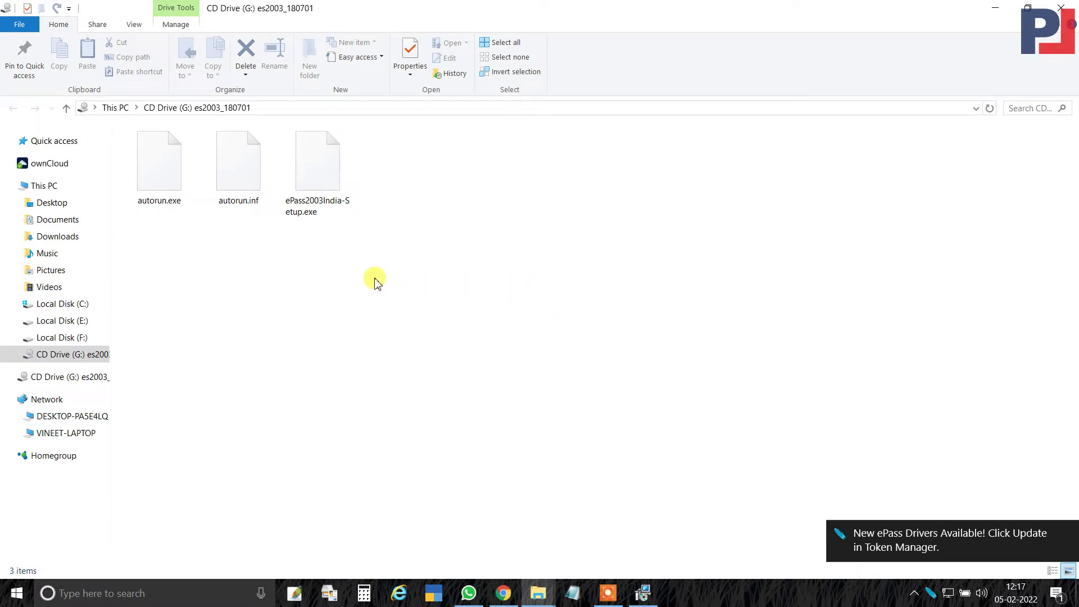
left_click(321, 193)
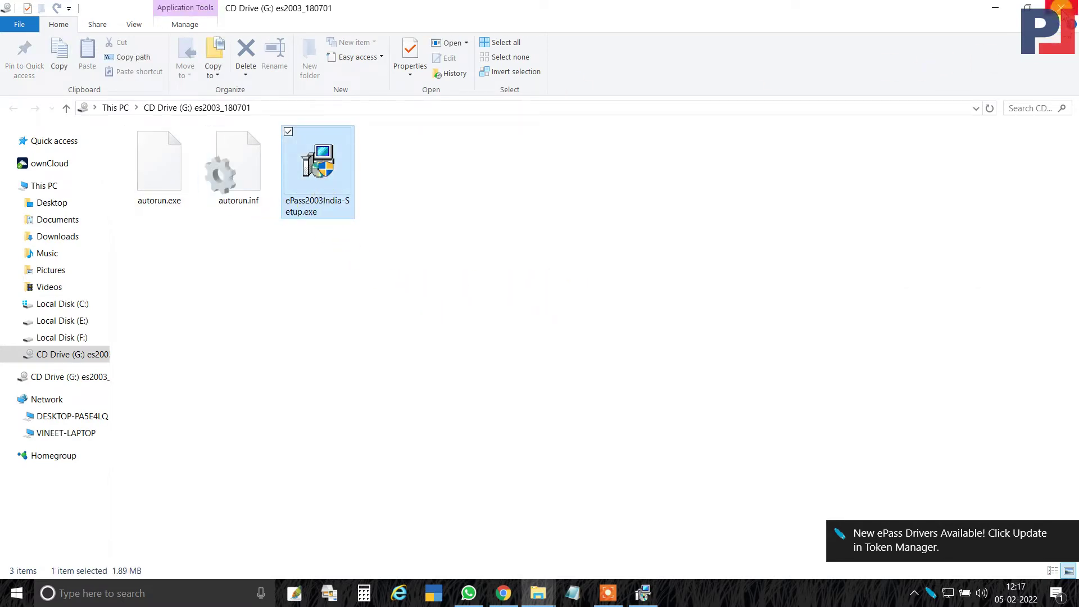
left_click(1060, 7)
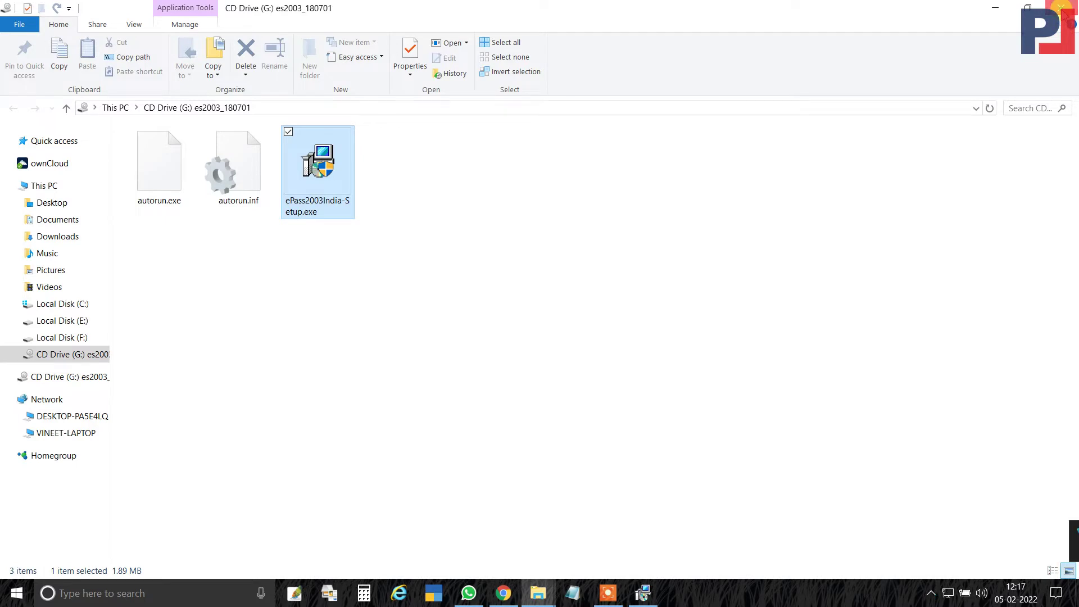
Launch the ePass token manager from the system tray and return to Chrome's Firefox download page.
left_click(929, 595)
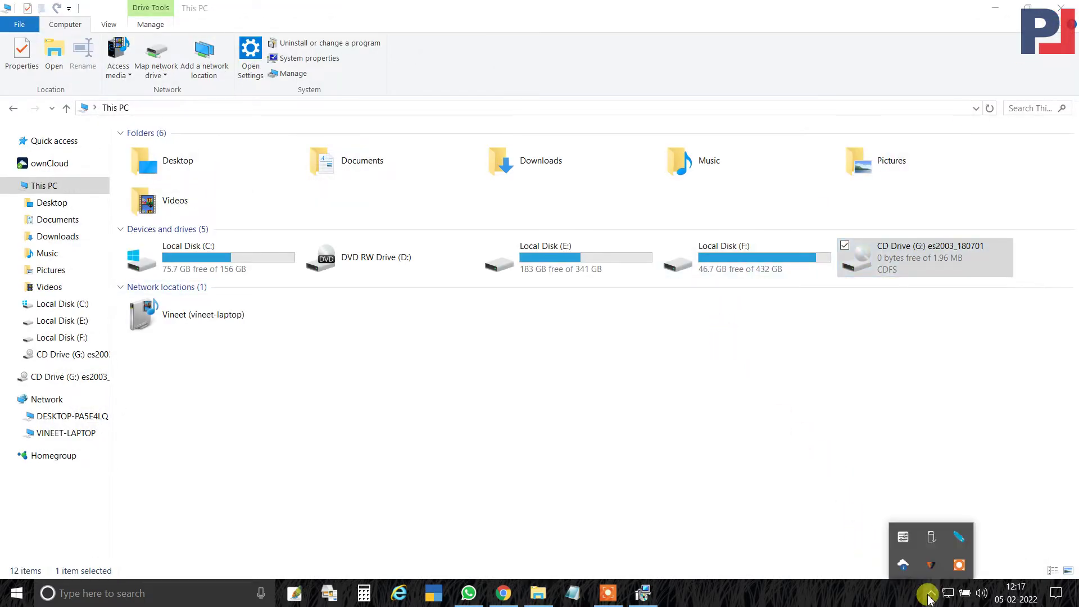
left_click(959, 538)
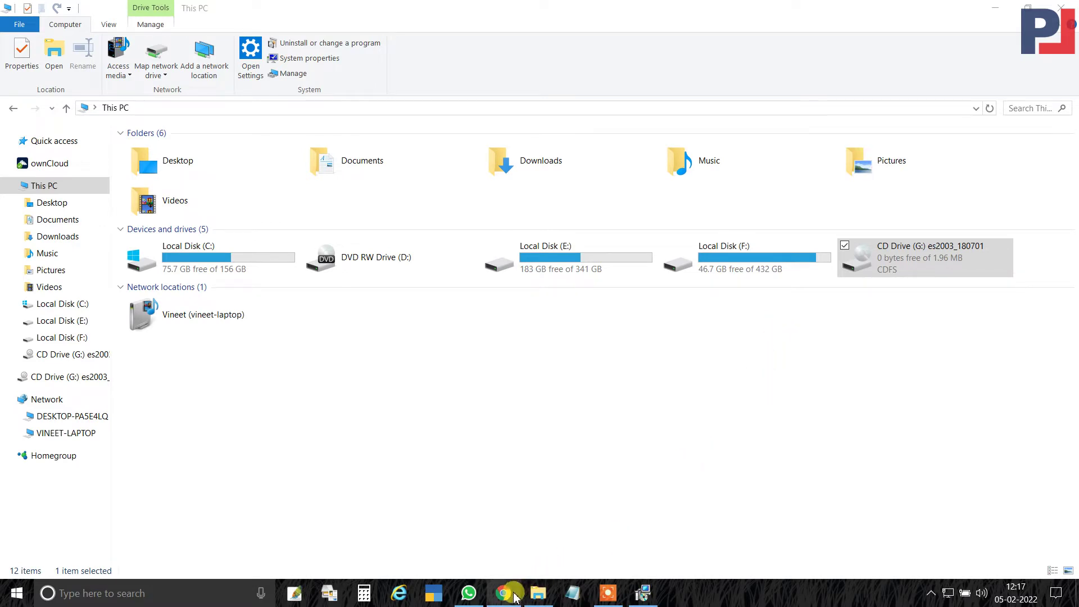
mouse_move(515, 597)
left_click(504, 533)
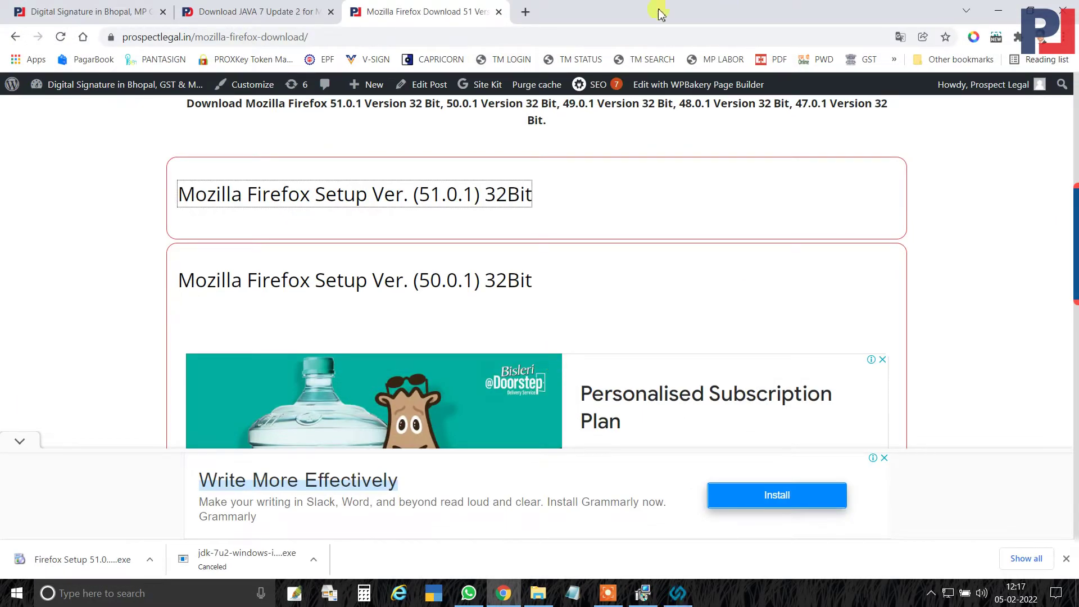
Search 'hyperpki_epass2003 download' in a new tab and open Prospect Legal's Hyper PKI ePass 2003 driver page.
left_click(526, 12)
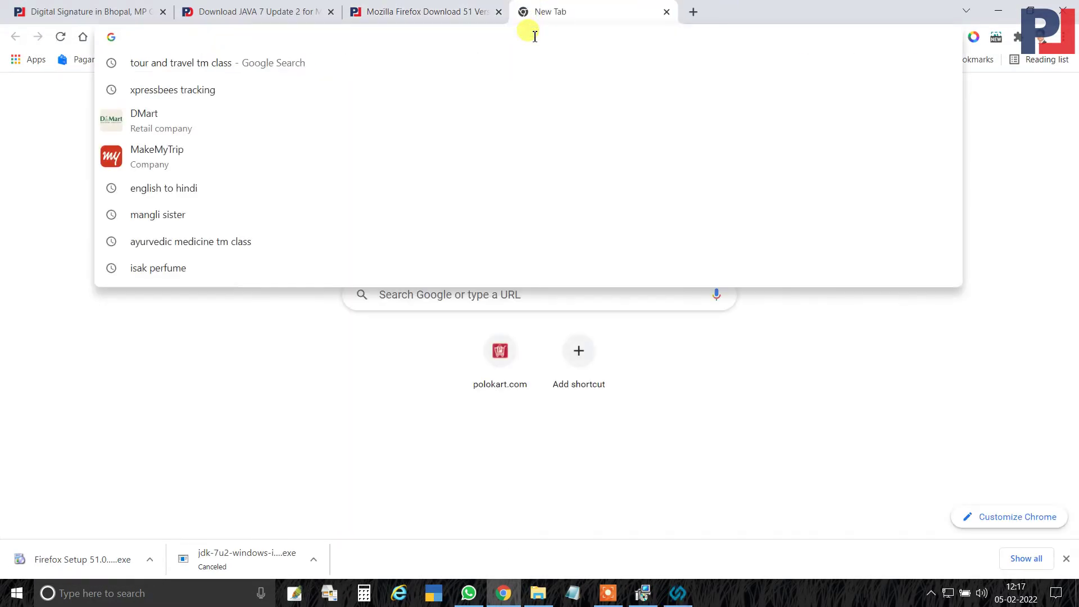
type("HYP")
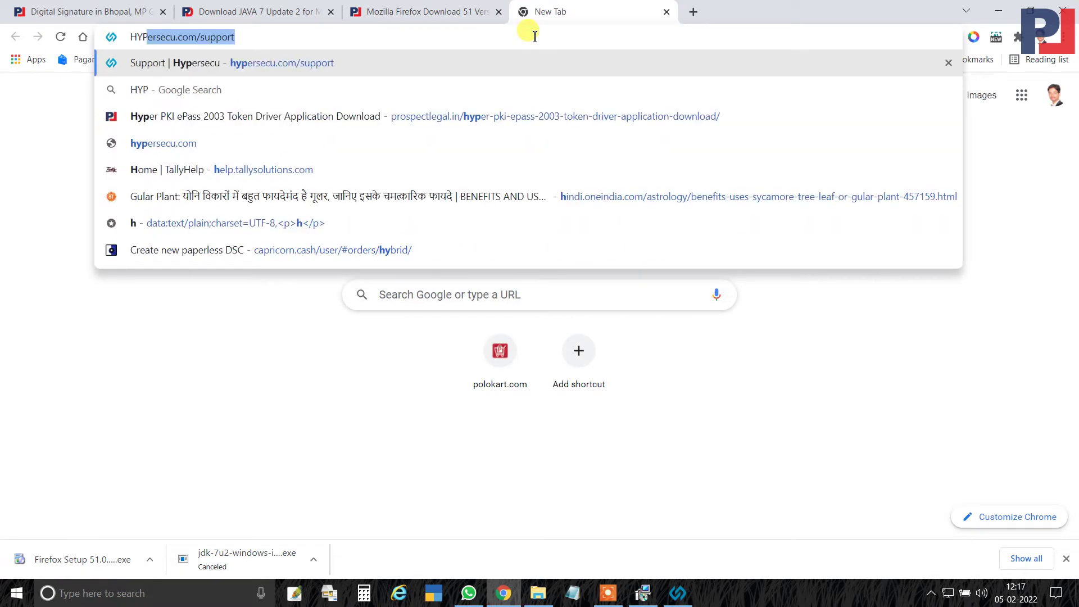
type("ERPKI")
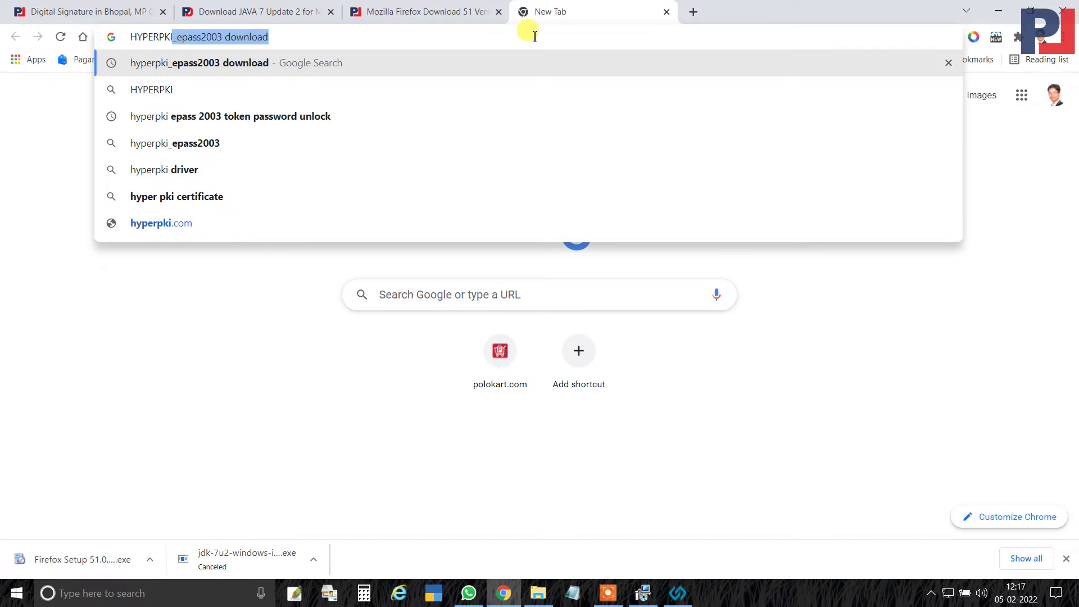
key("Down")
key("Down")
key("Up")
key("Up")
key("Return")
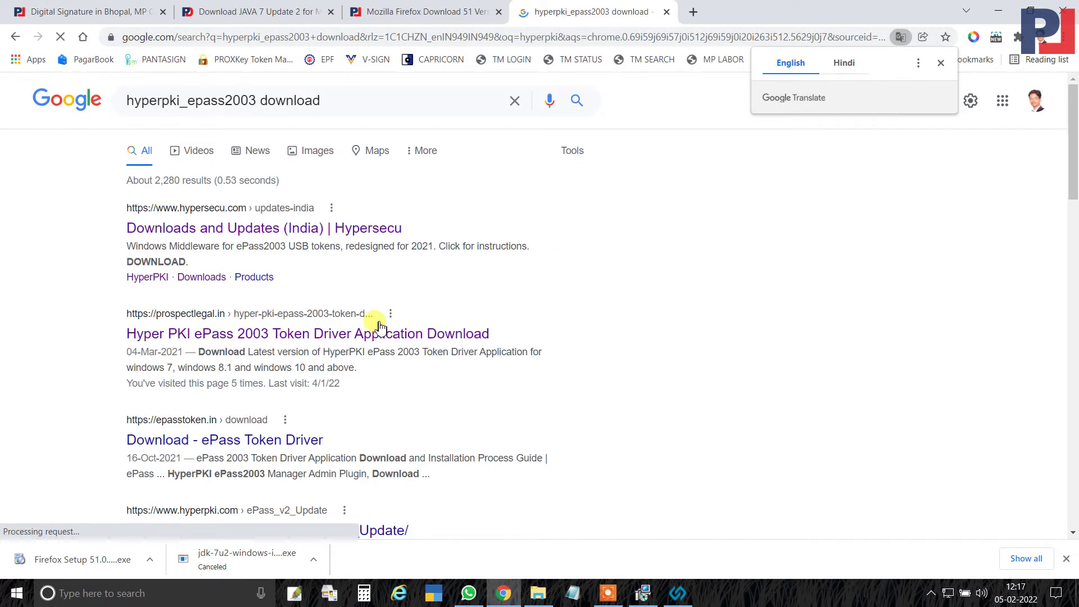
left_click(278, 334)
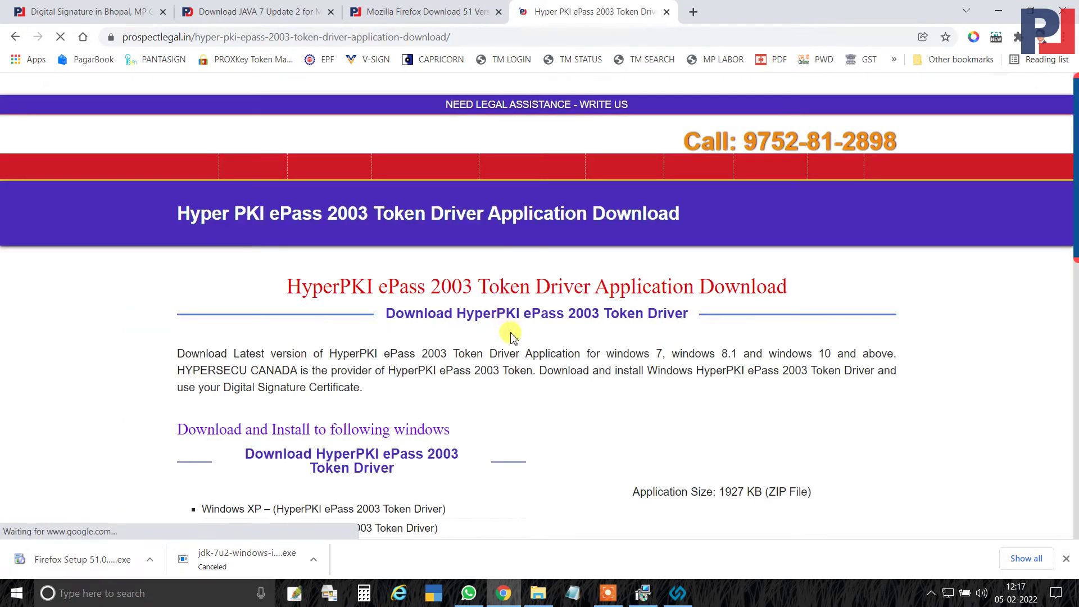
scroll(562, 281, "down", 5)
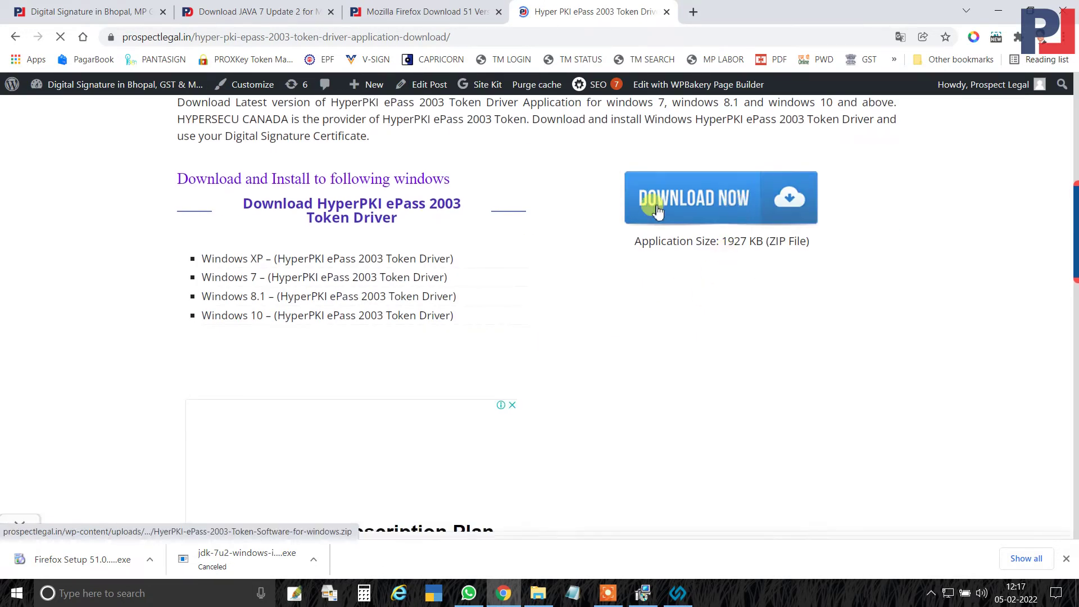
Collapse the driver page's bottom ad and return to Java Setup's destination-folder page.
left_click(644, 593)
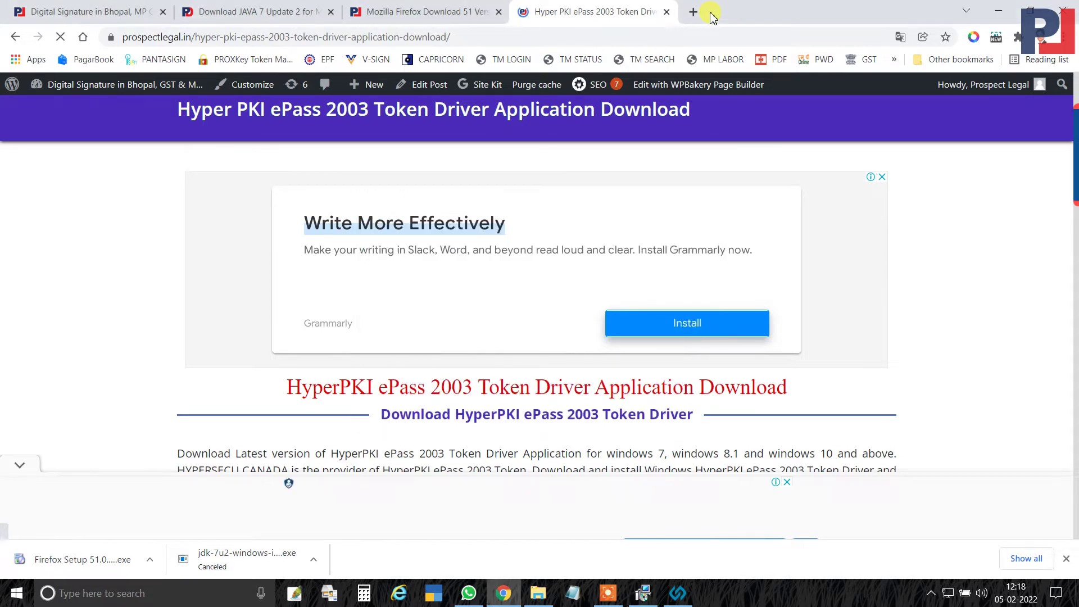
left_click(20, 466)
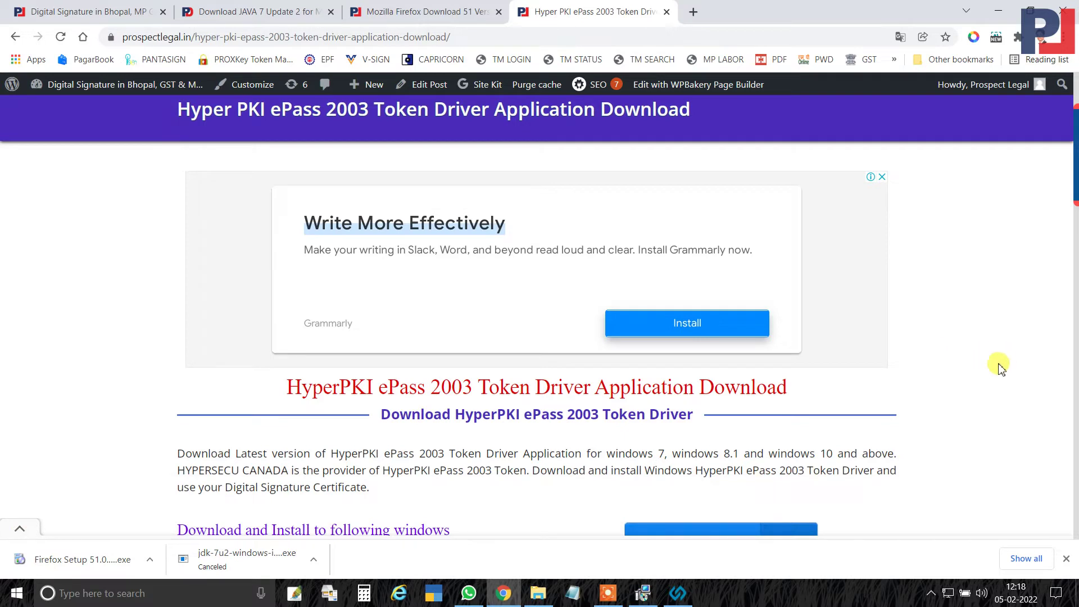
left_click(643, 593)
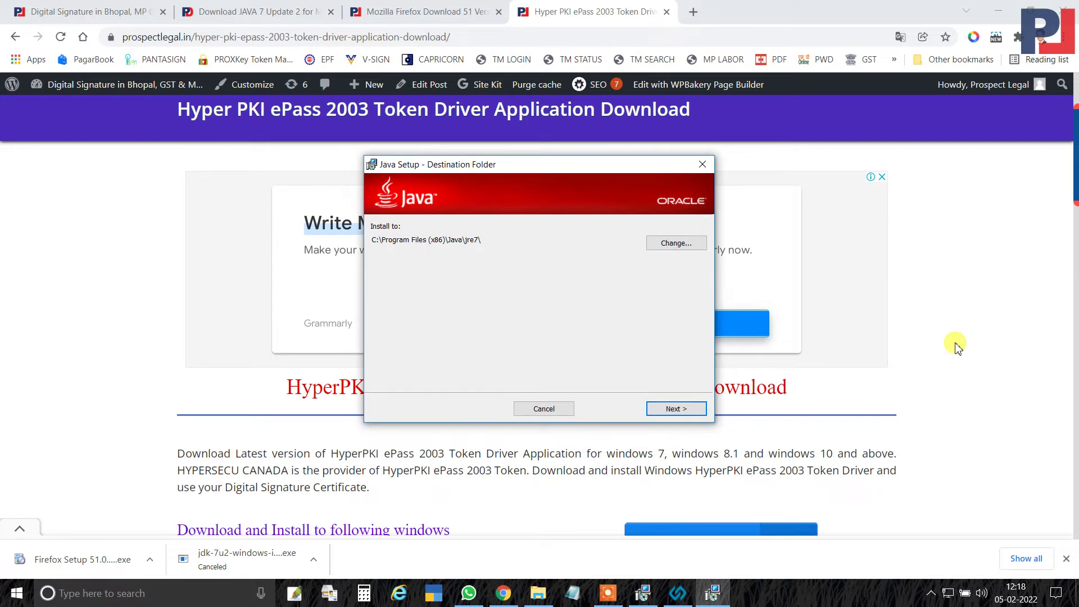
Install JDK 7 Update 2's JRE to the default C:\Program Files (x86)\Java\jre7\ and close the finished installer.
left_click(676, 409)
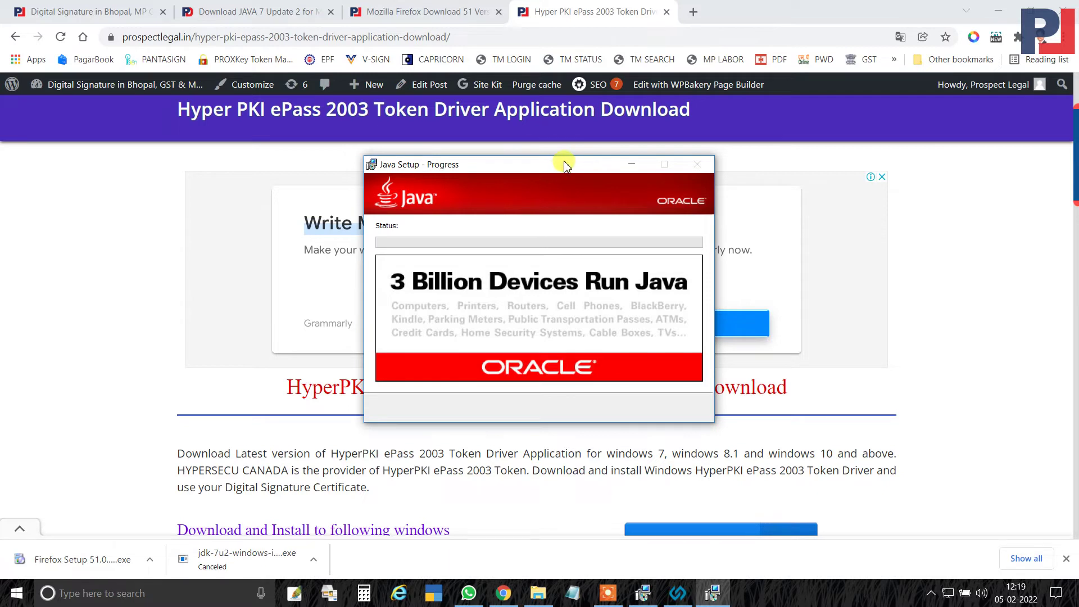
left_click_drag(562, 171, 775, 182)
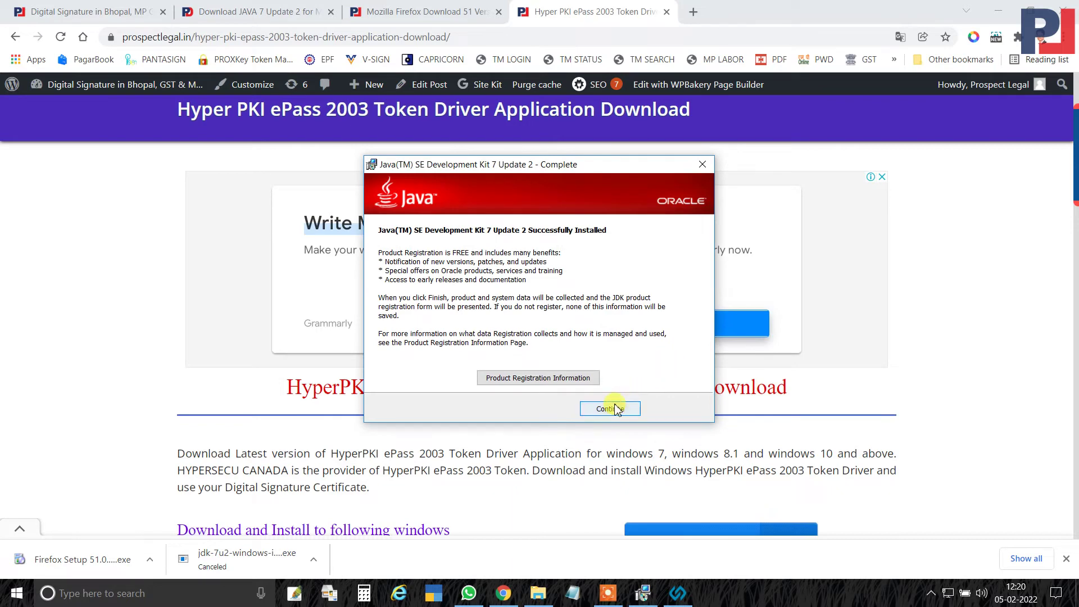
left_click(614, 404)
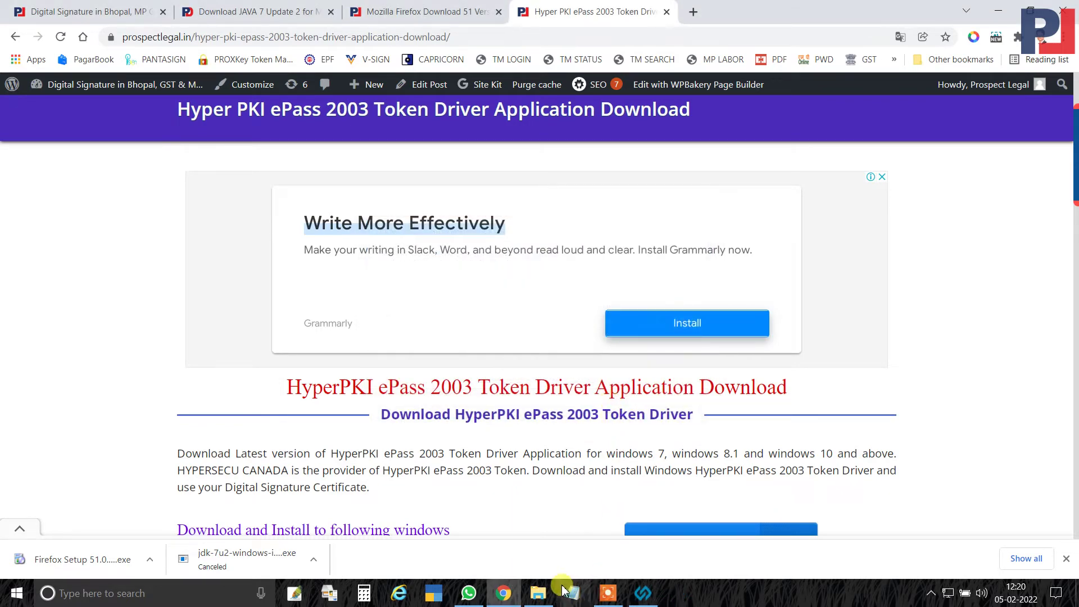
Open Downloads\MPONLINE and start the JavaFX 2.0 SDK setup into its default Oracle folder.
left_click(539, 596)
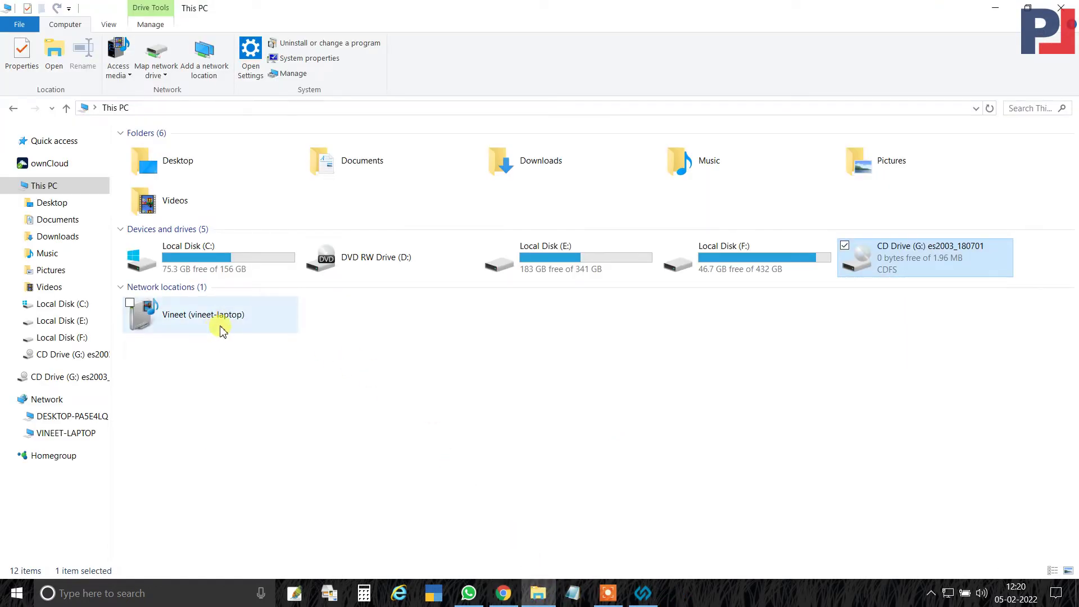
left_click(45, 240)
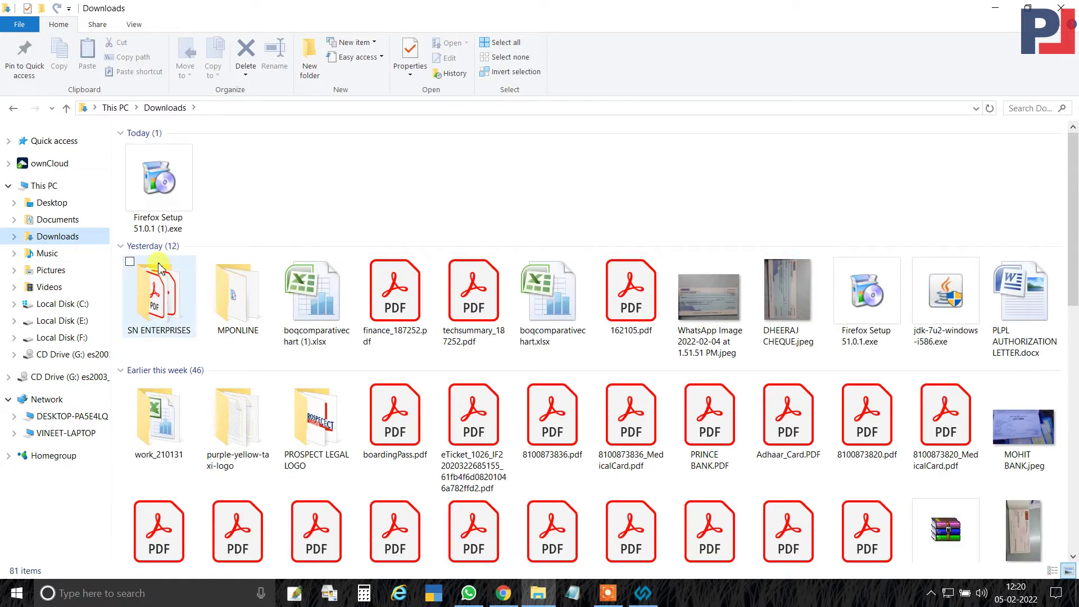
left_click(159, 297)
double_click(238, 295)
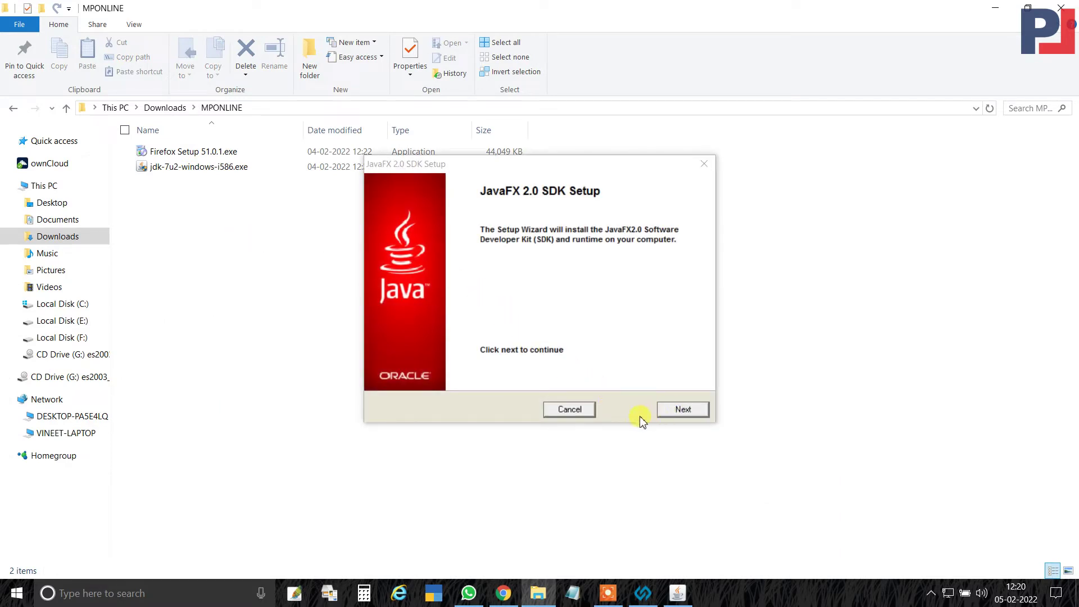
left_click(690, 410)
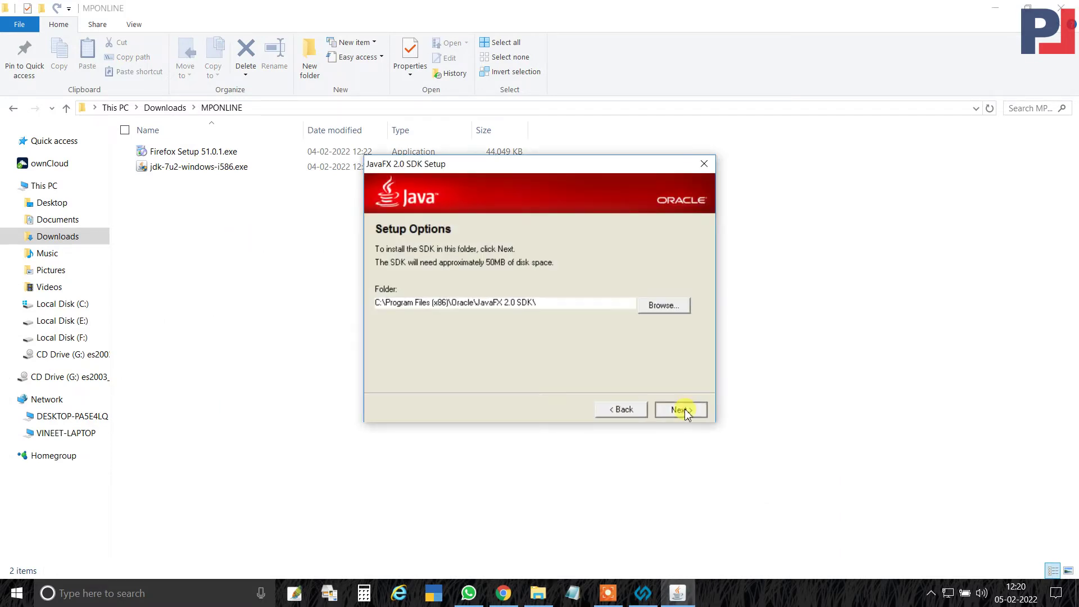
left_click(683, 408)
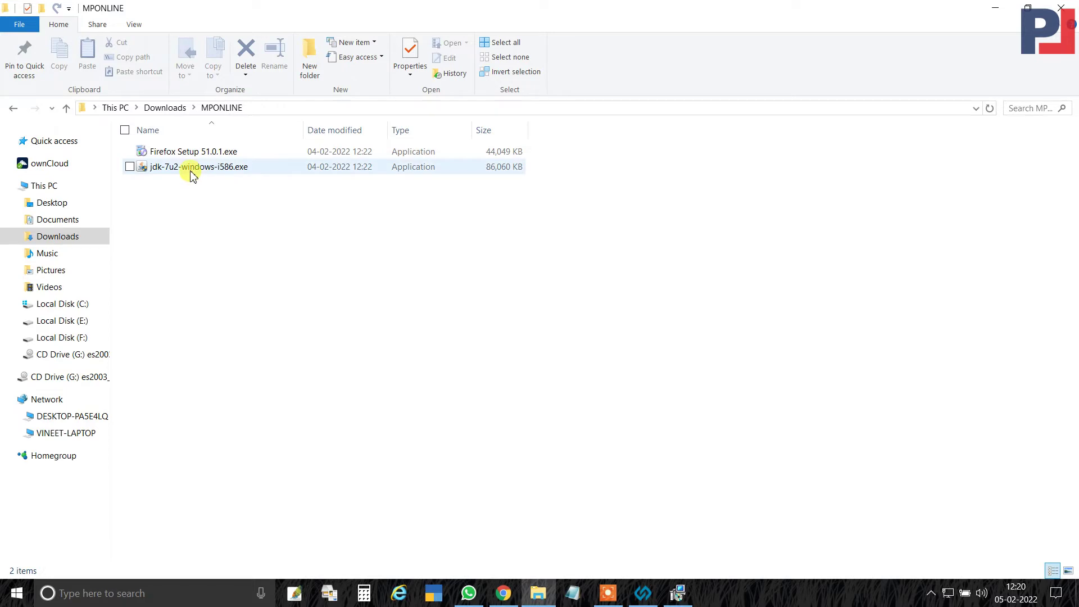
Bring the JavaFX 2.0.2 SDK installation progress dialog back to the front.
left_click(678, 593)
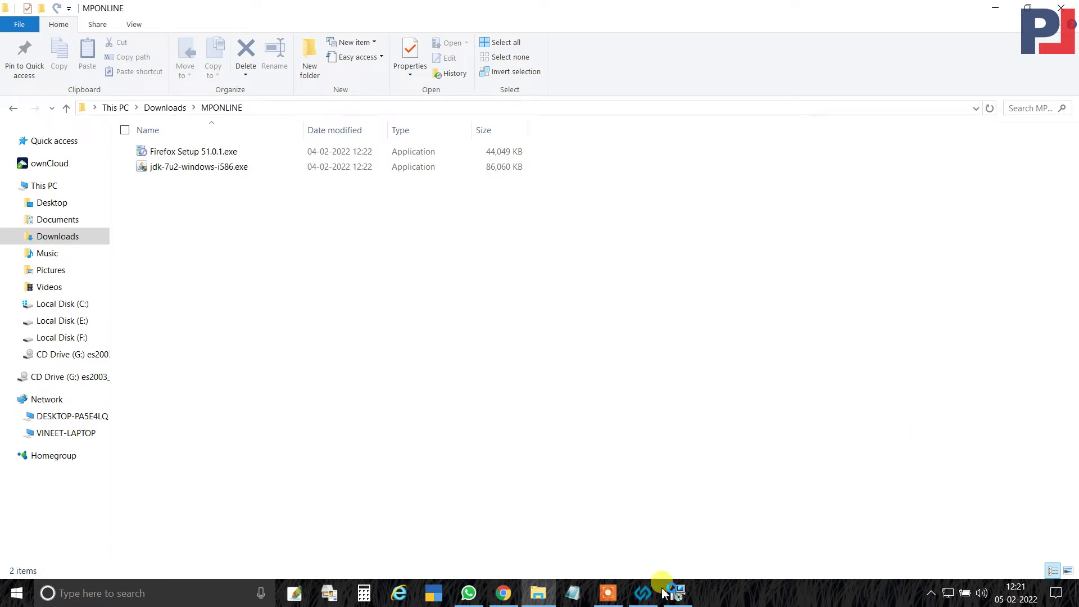
Return to the JavaFX 2.0 SDK Setup and close its completion page.
left_click(679, 595)
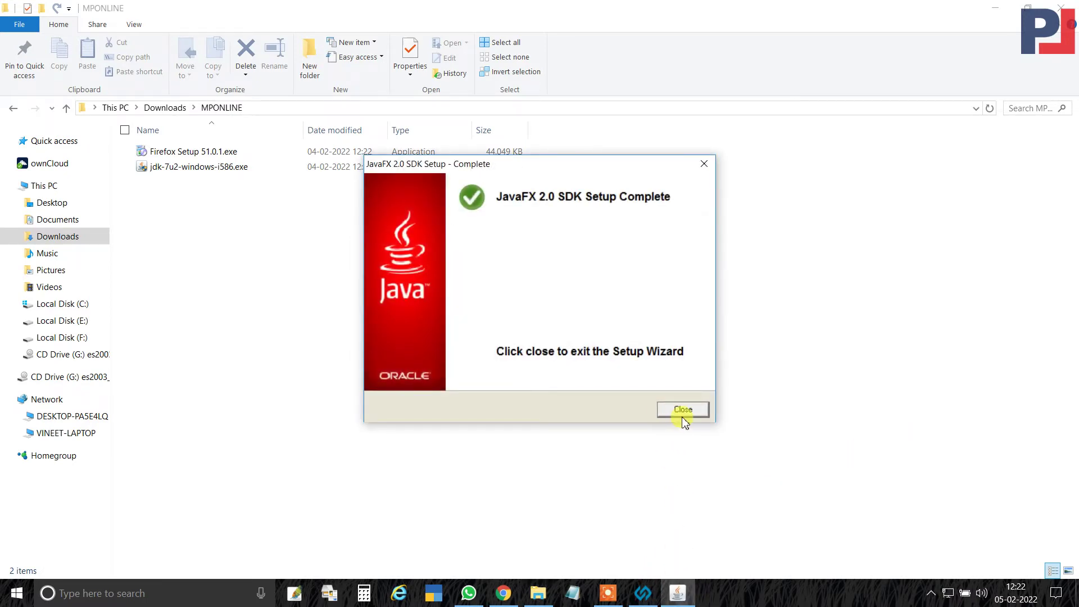
left_click(683, 409)
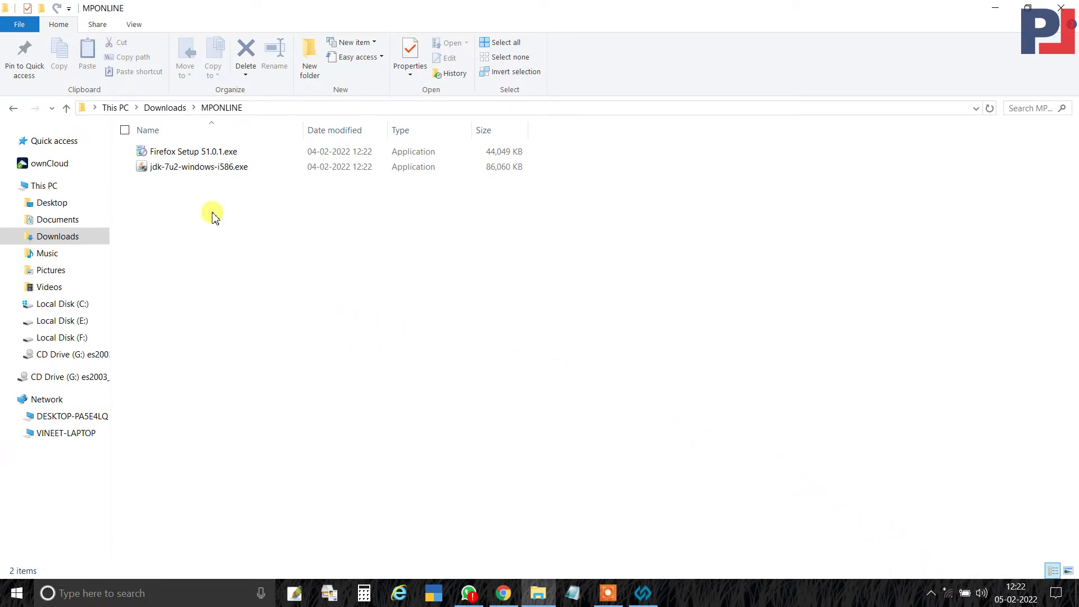
Run Firefox Setup 51.0.1.exe with the standard setup type and default location, launching Firefox when done.
left_click(174, 151)
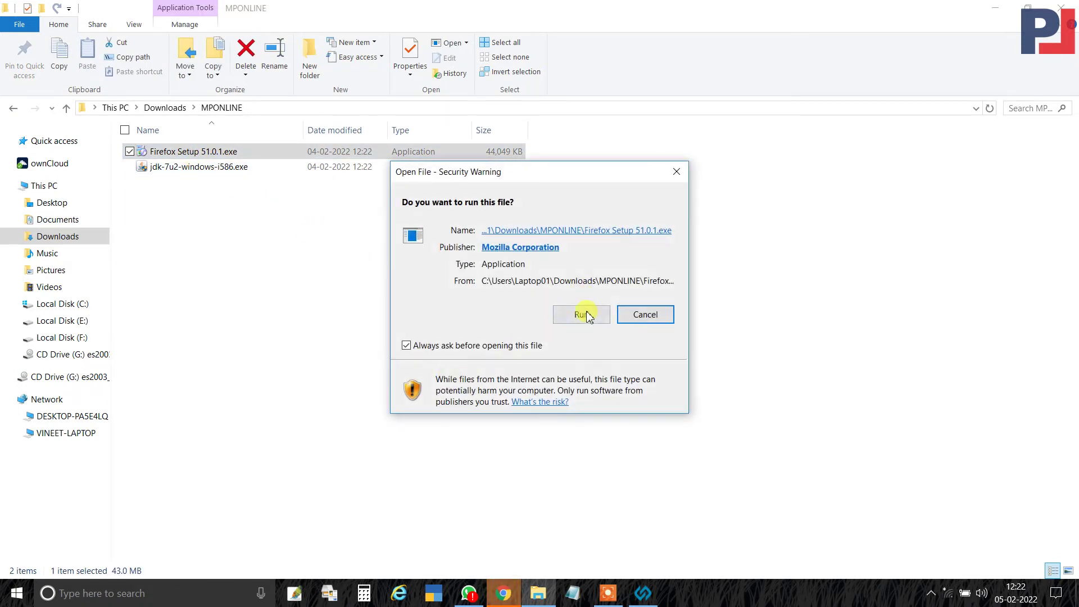
left_click(582, 314)
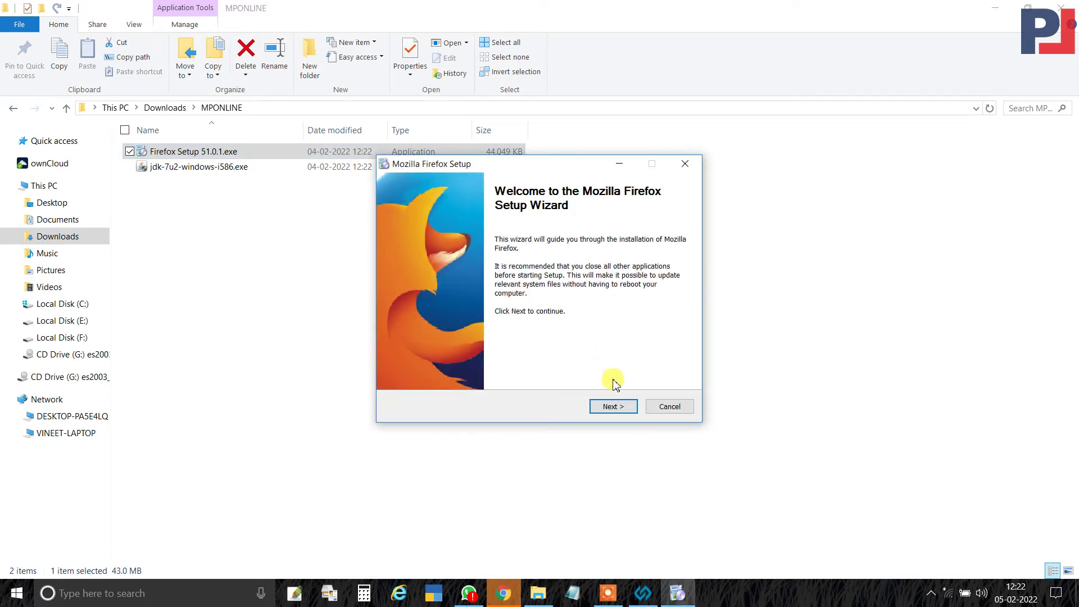
left_click(611, 406)
left_click(613, 407)
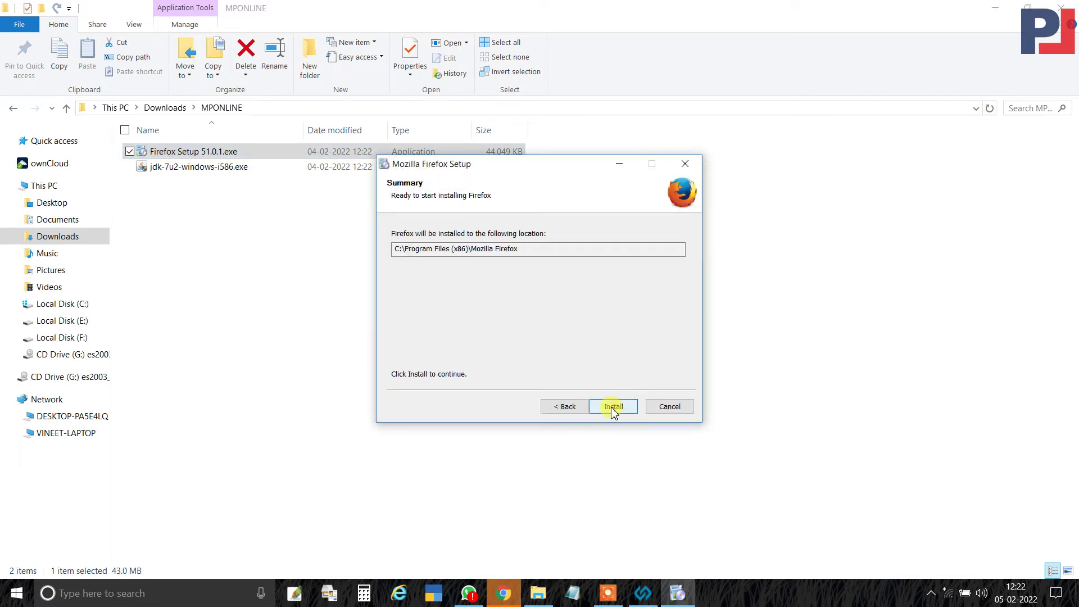
left_click(613, 408)
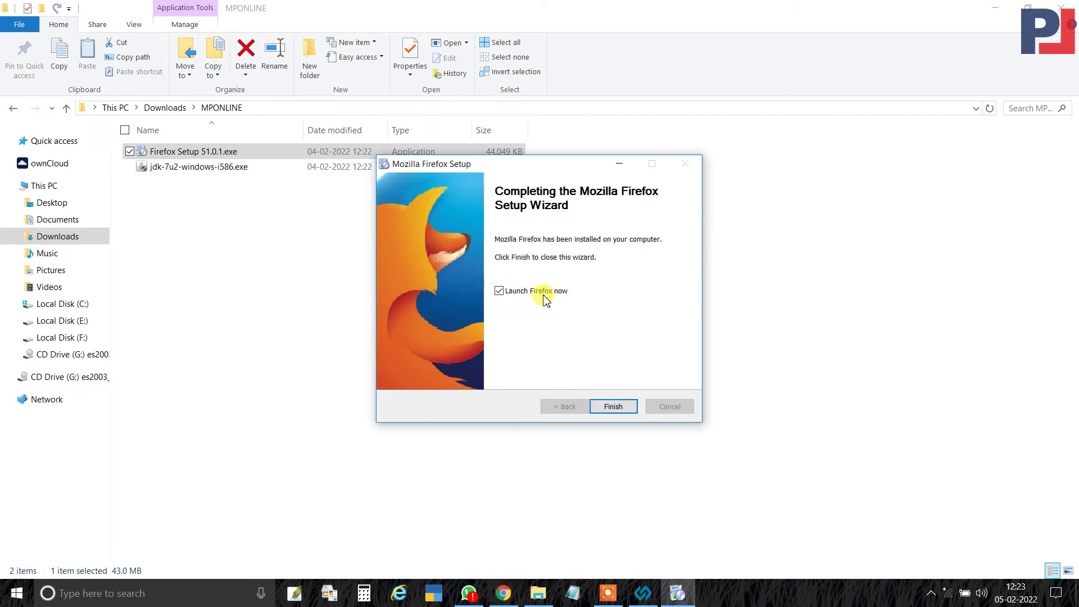
left_click(541, 294)
left_click(613, 407)
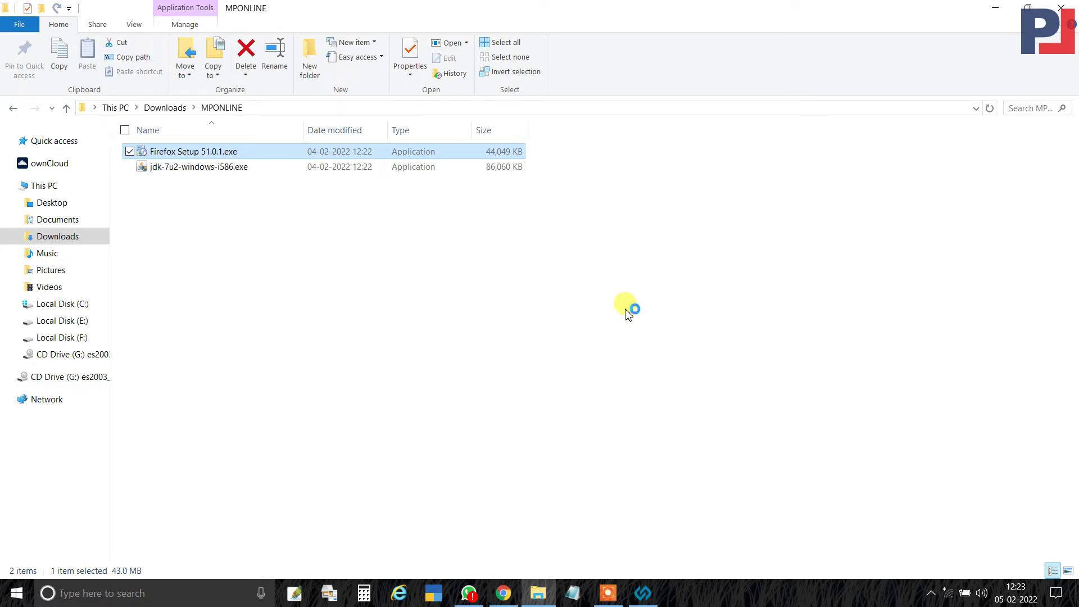
In Firefox Advanced > Update options, choose 'Never check for updates' and disable the background update service.
left_click(688, 597)
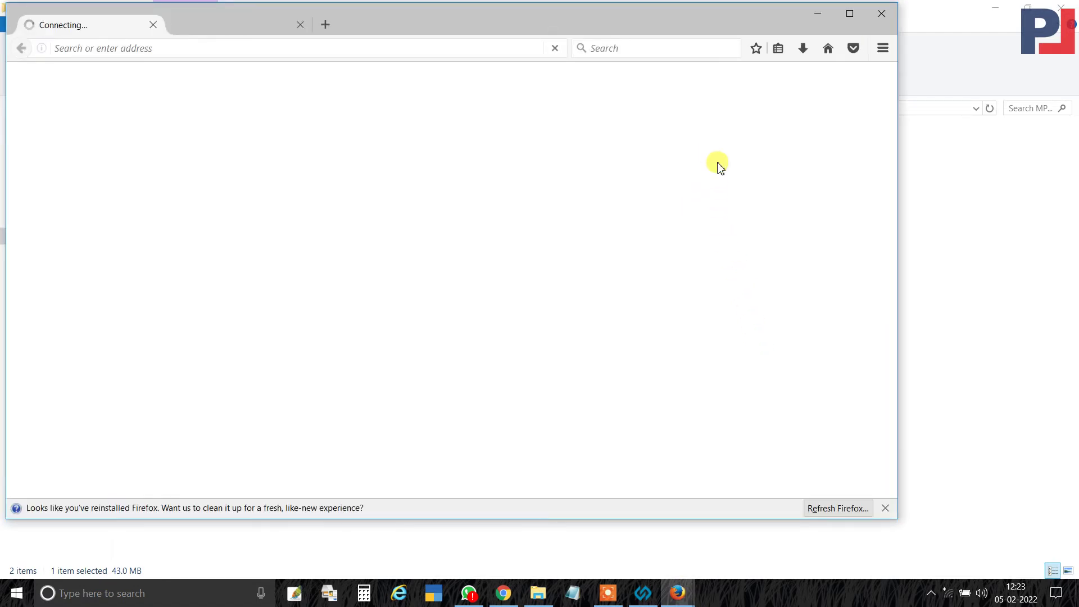
left_click(881, 51)
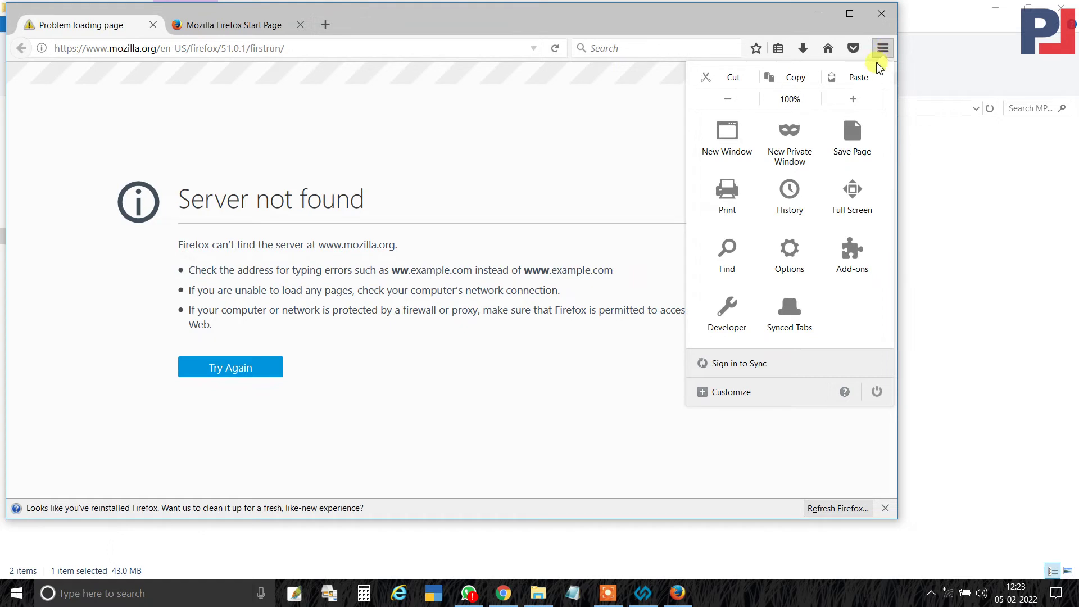
left_click(798, 259)
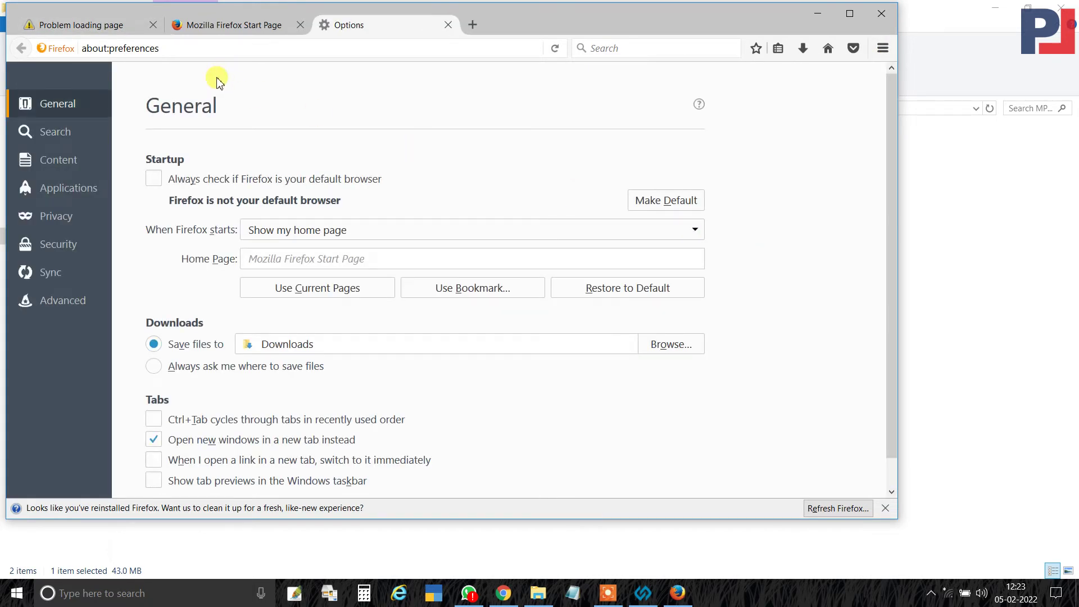
left_click(65, 302)
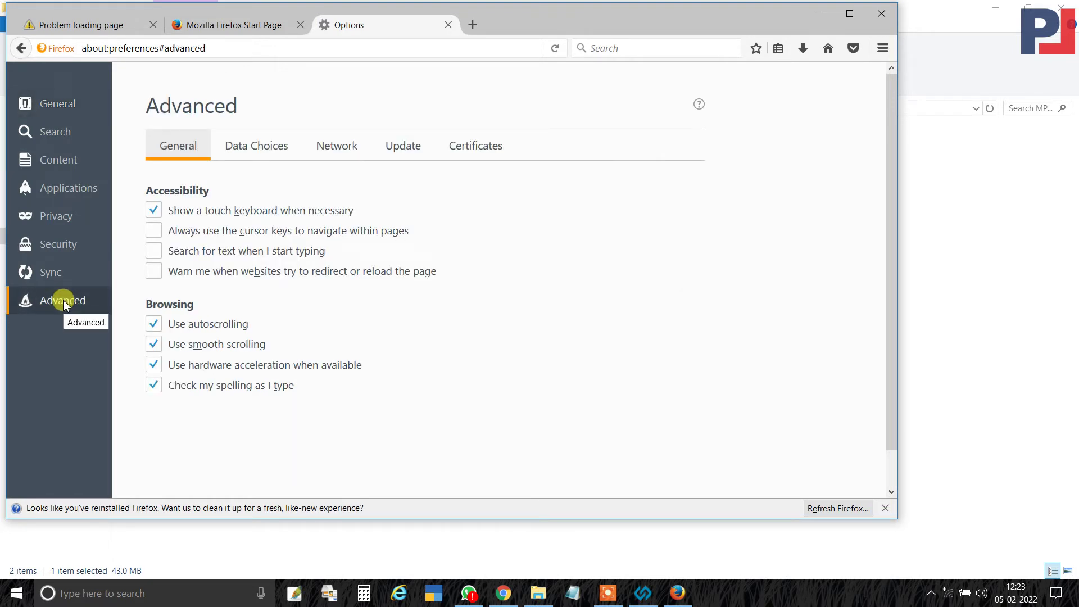
left_click(402, 151)
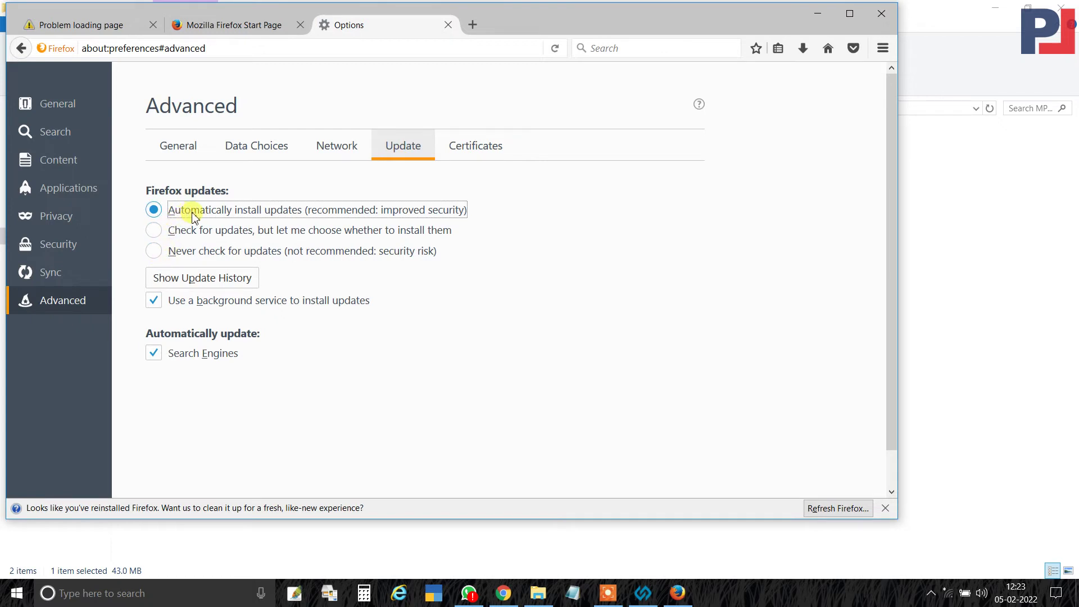
left_click(154, 250)
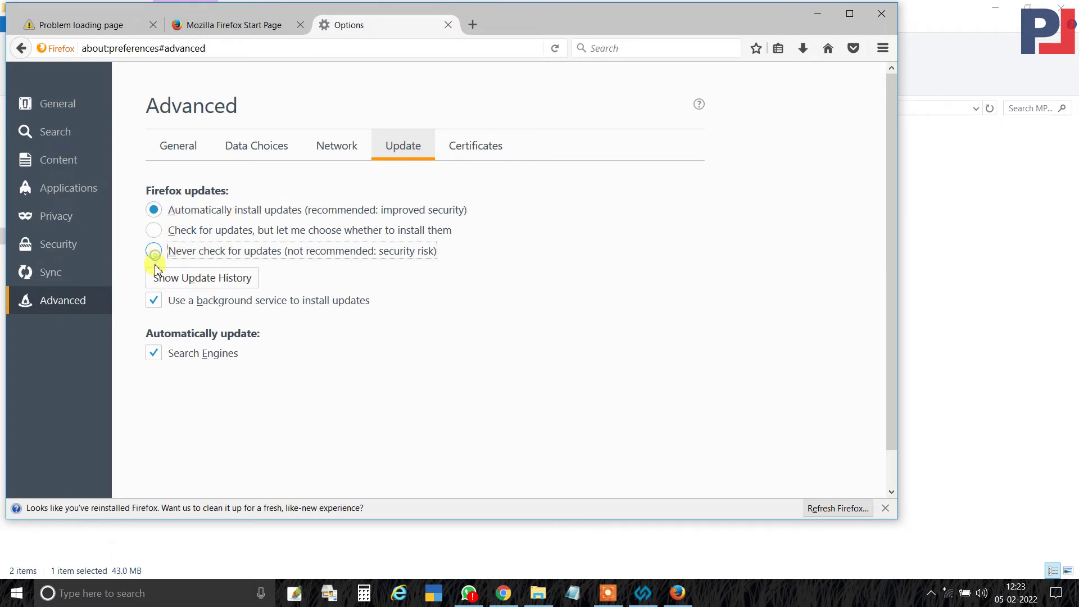
left_click(154, 301)
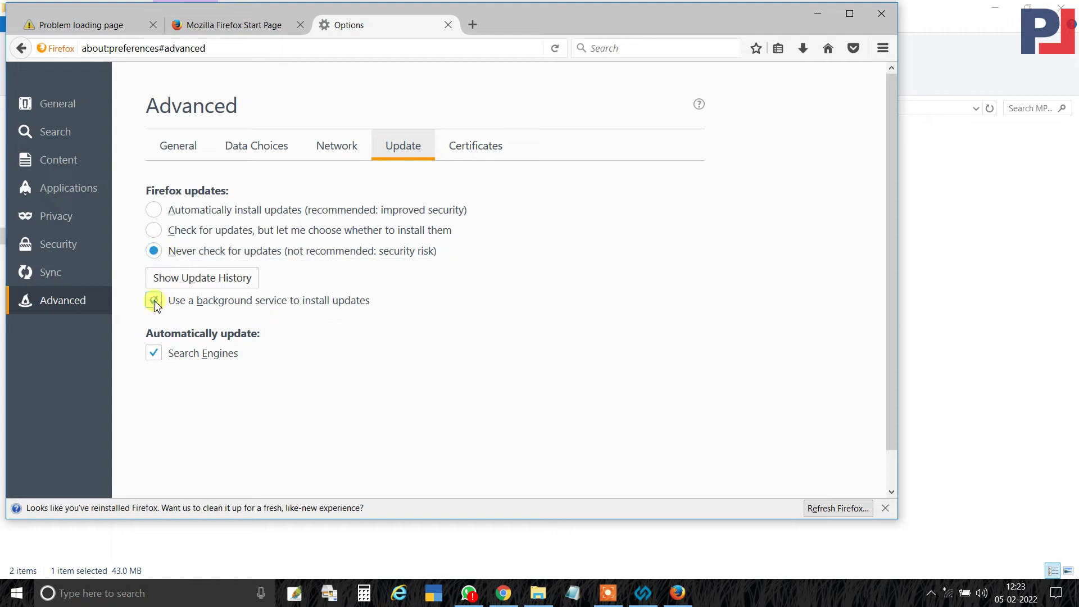
left_click(152, 354)
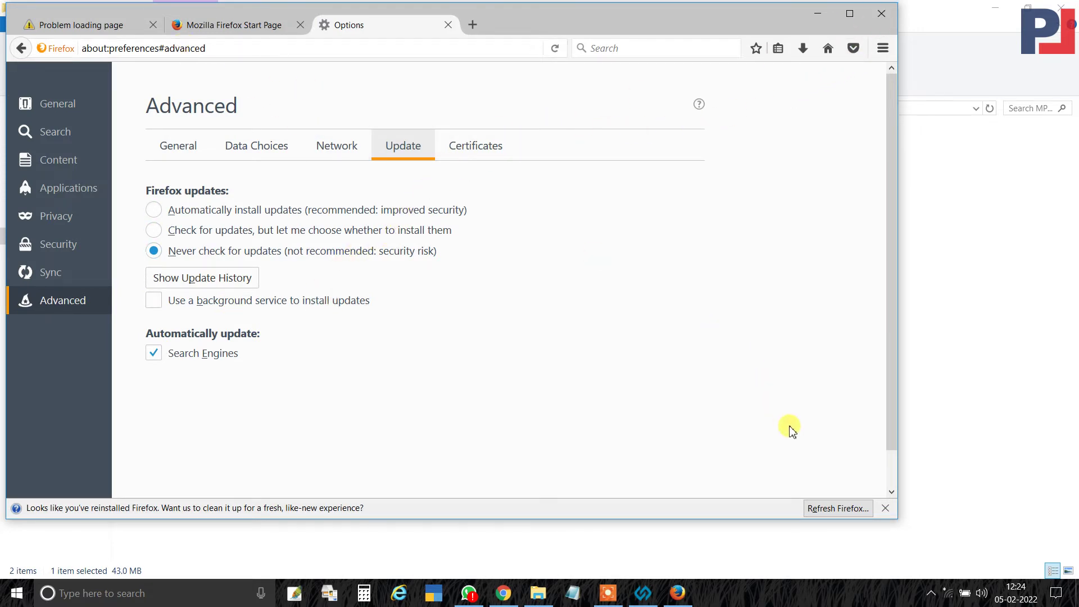
left_click(837, 508)
Confirm the Firefox refresh so it restores default settings and shows the Success! page.
left_click(458, 299)
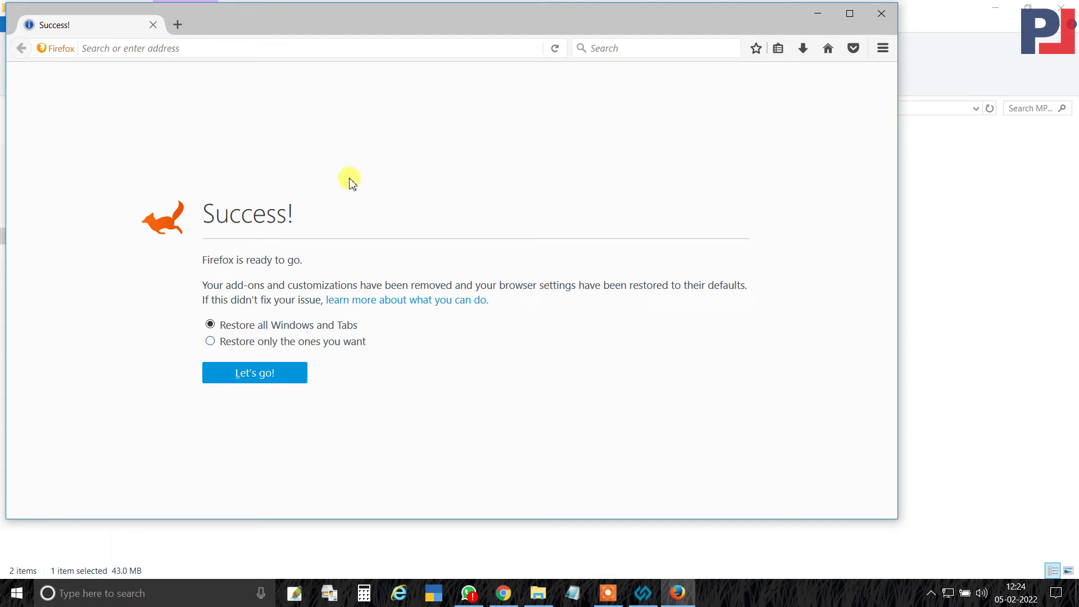
left_click(219, 50)
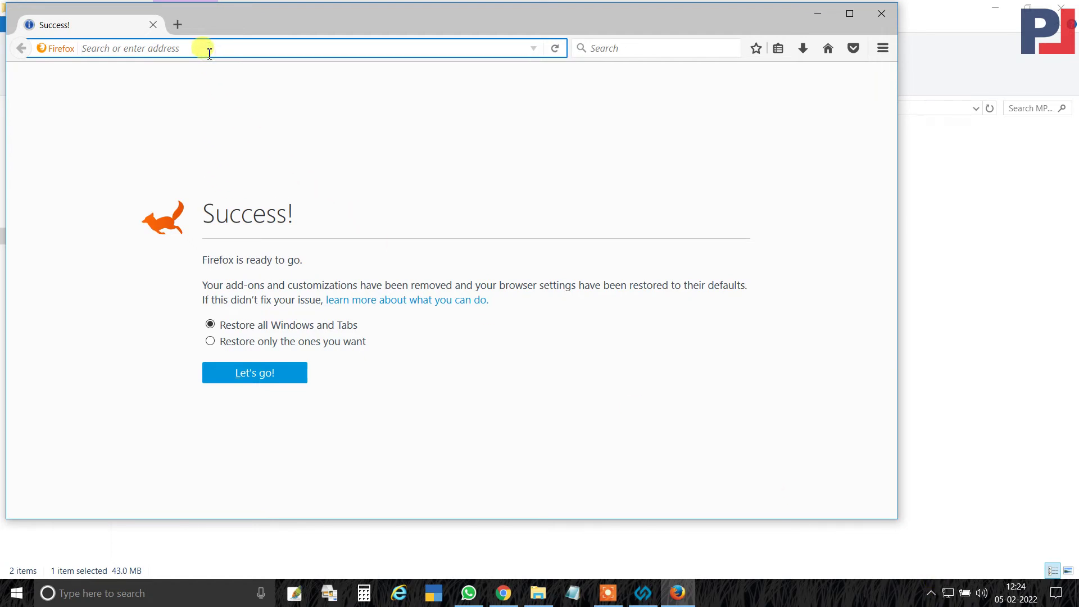
Load pwd.mponline.gov and add a confirmed security exception for its certificate.
type("pwd")
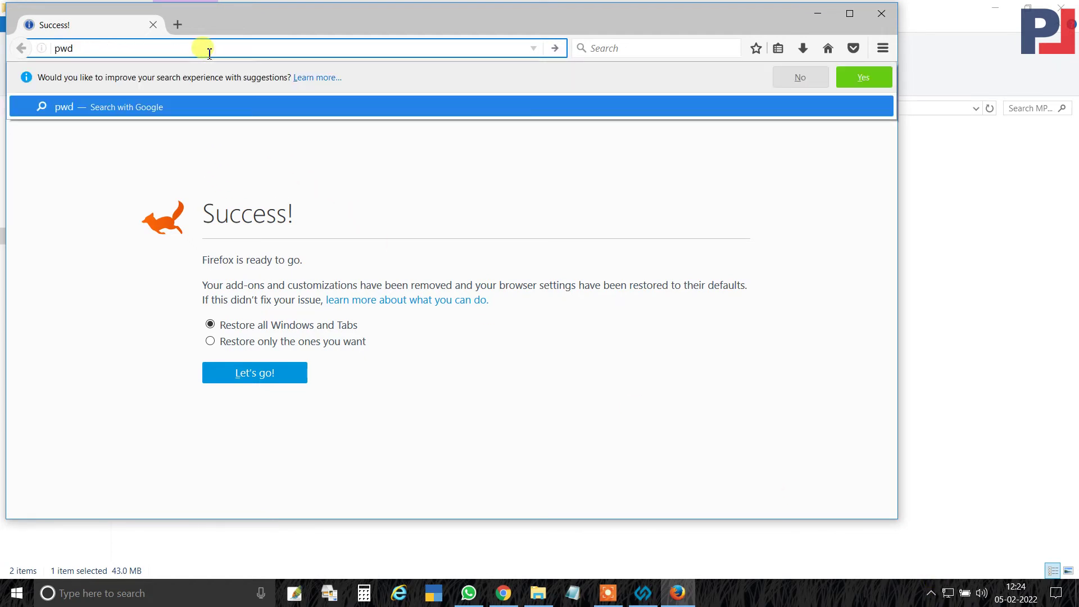
type(".m")
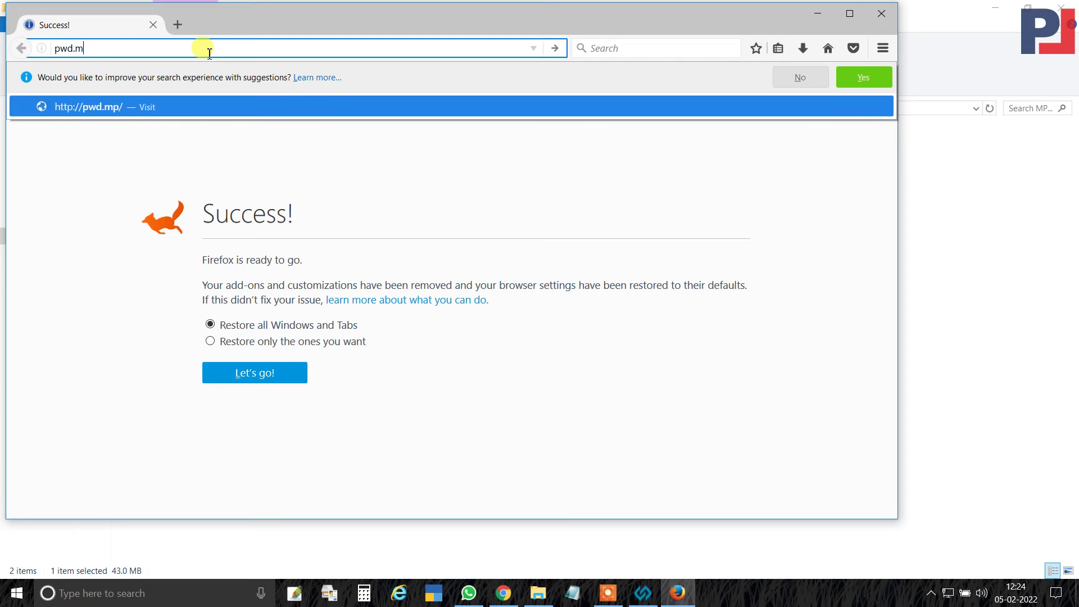
type("ponline.gov.in")
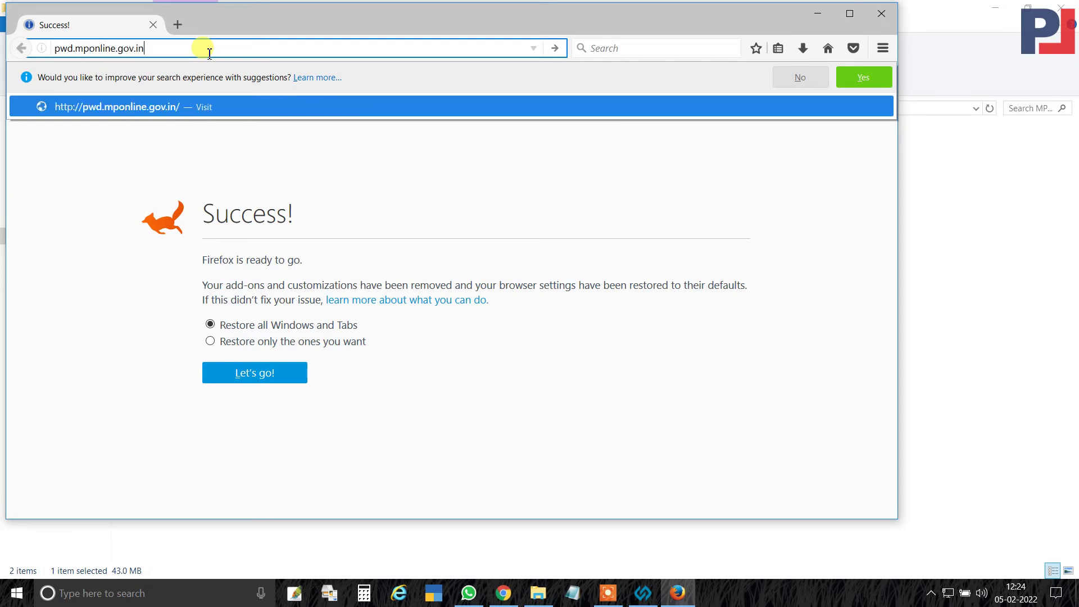
key("Return")
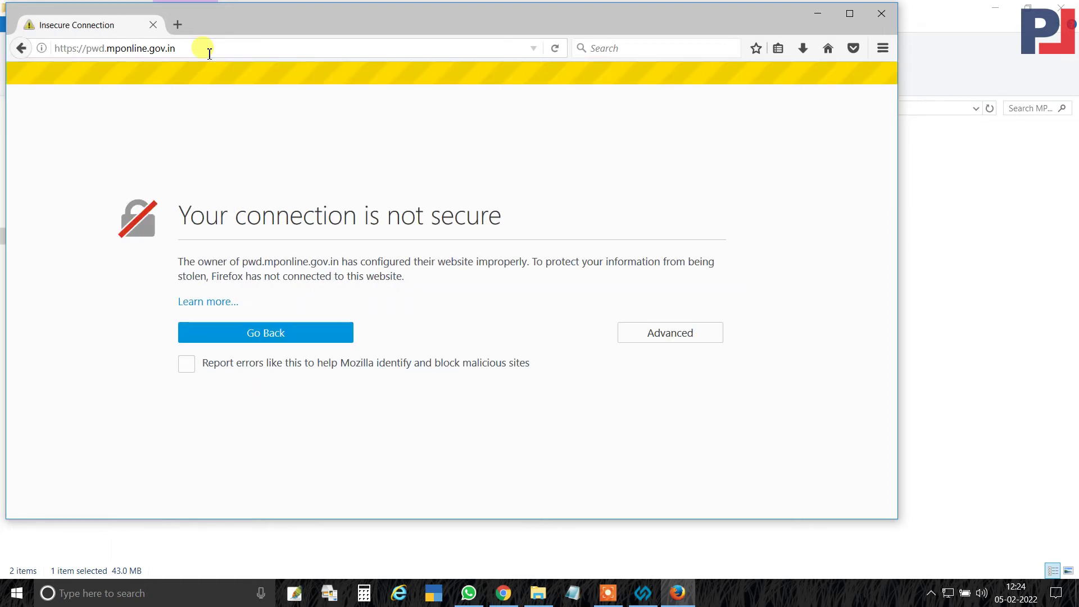
left_click(672, 337)
scroll(497, 399, "down", 1)
left_click(222, 481)
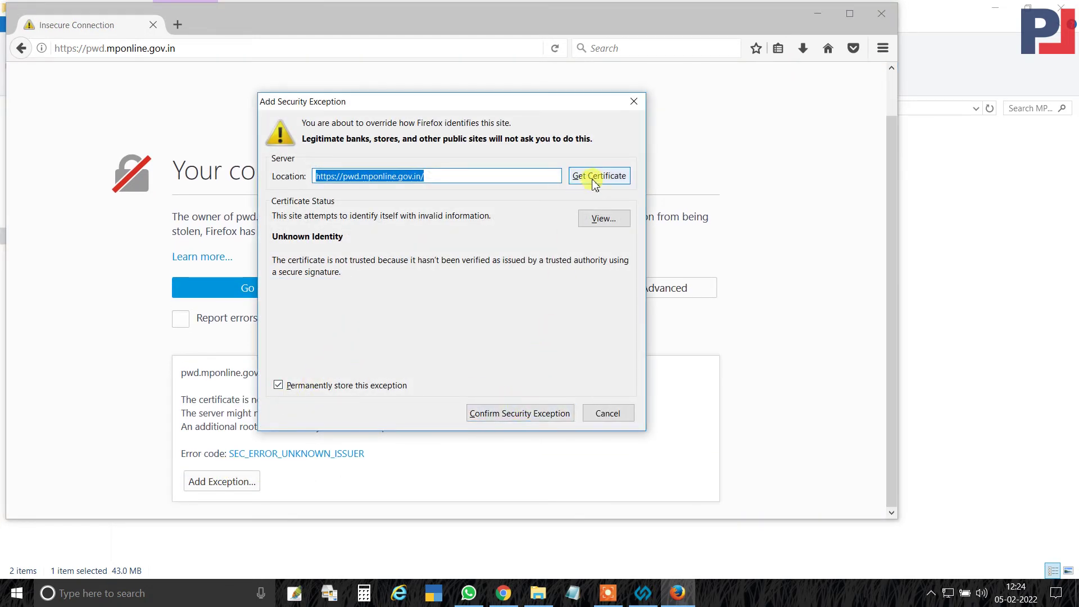
left_click(520, 414)
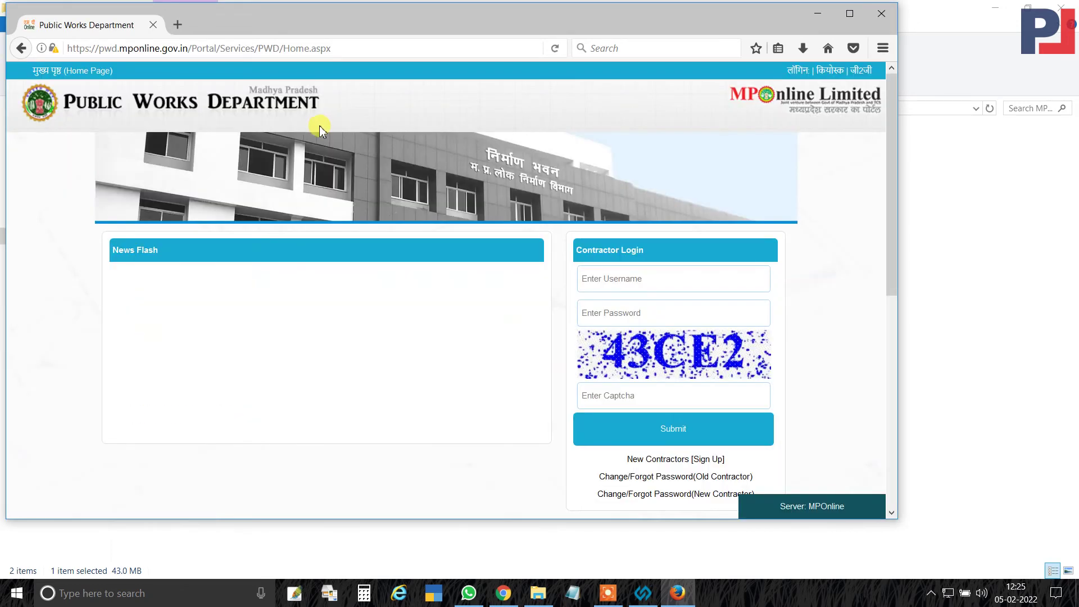
Reload the portal and submit Contractor Login with the contractor's username, password and the shown captcha.
left_click(554, 49)
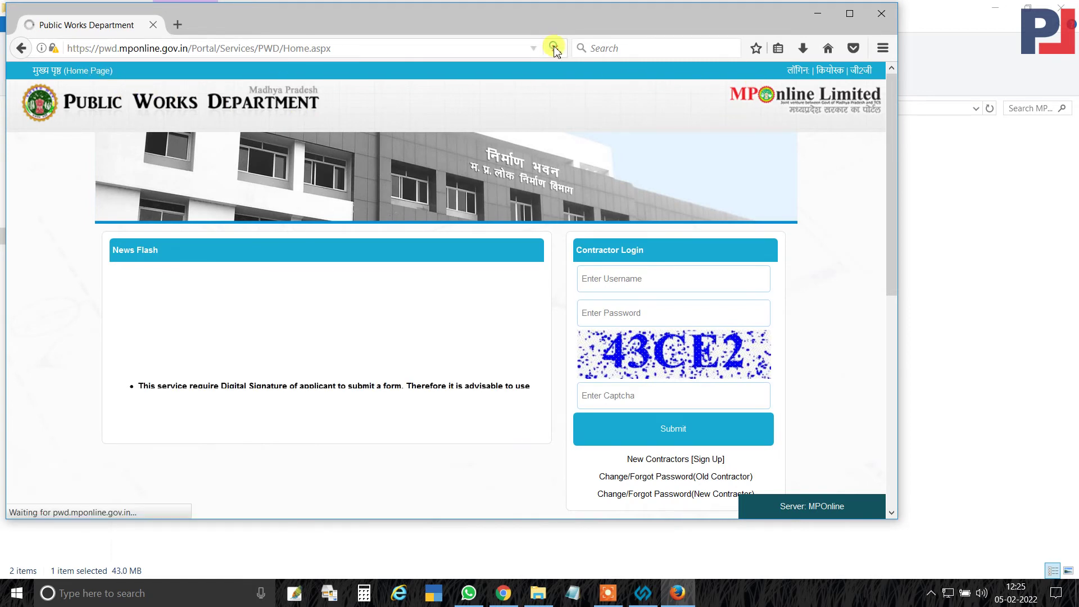
left_click(653, 279)
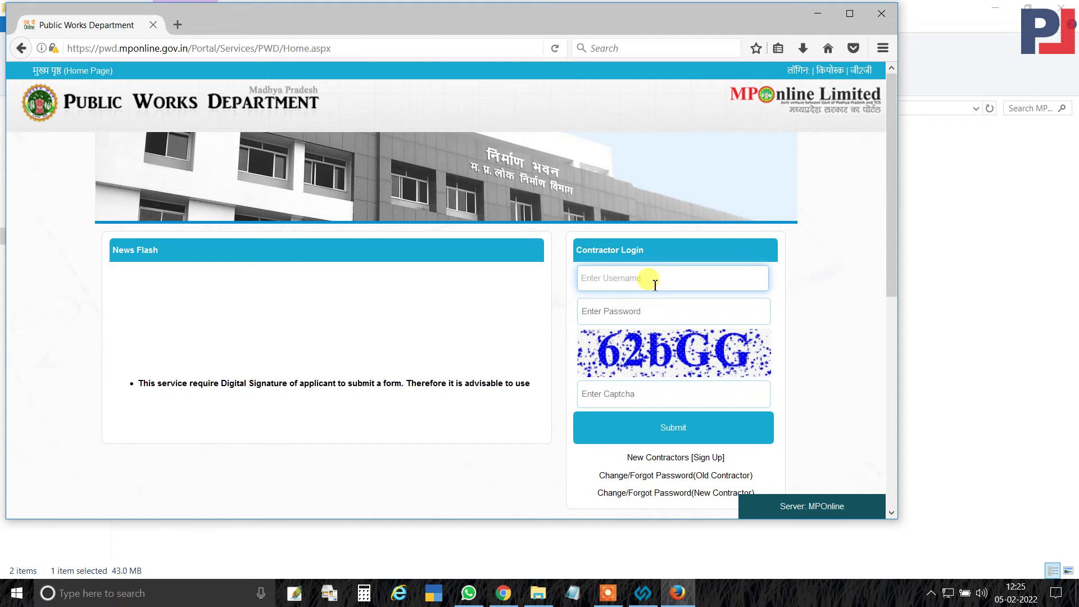
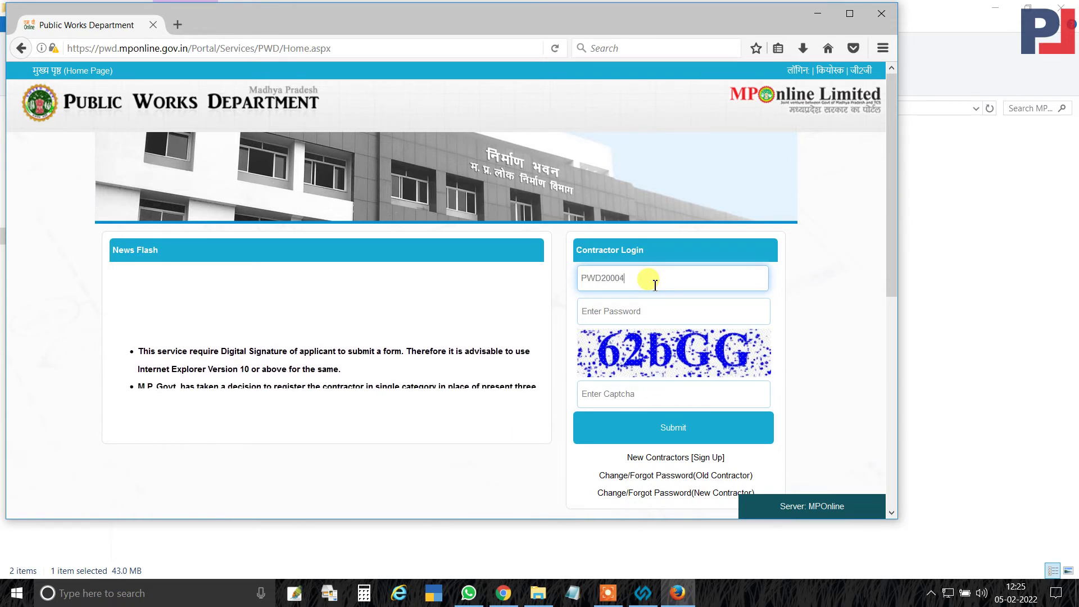
key("Tab")
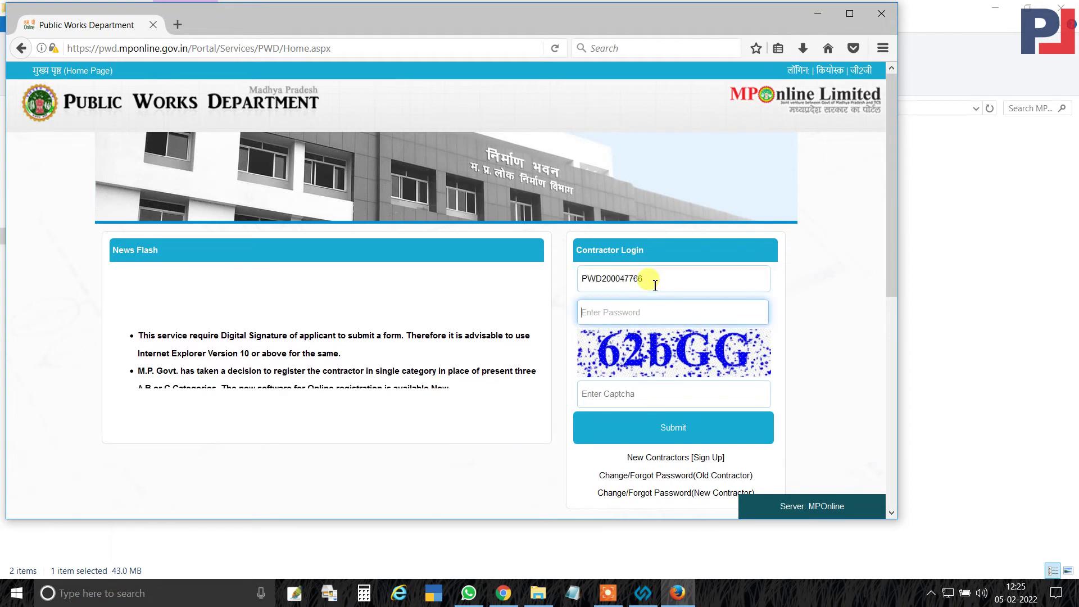
type("•••••")
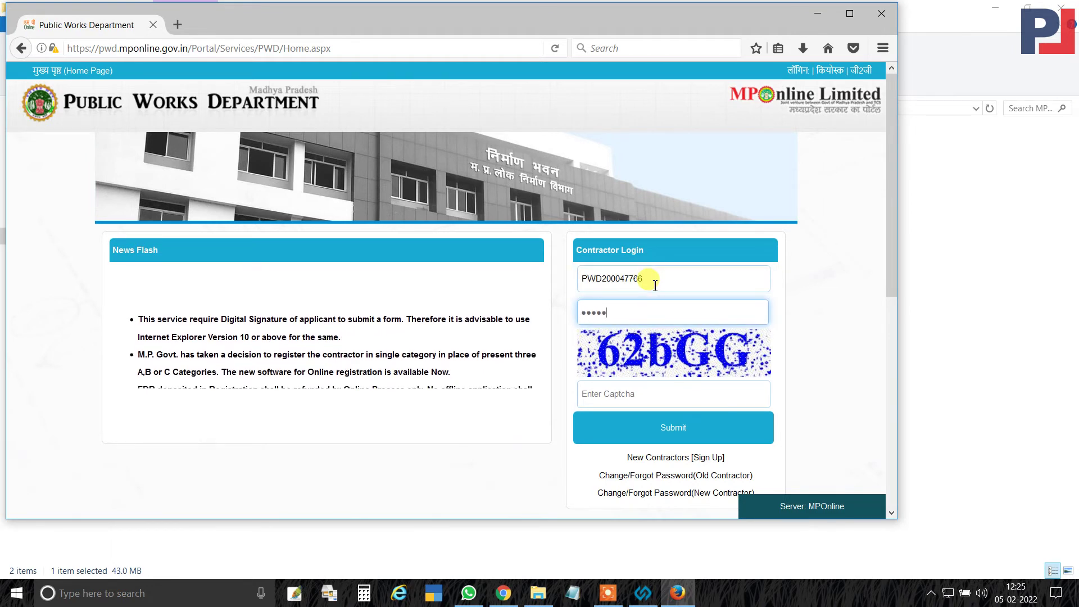
type("••••")
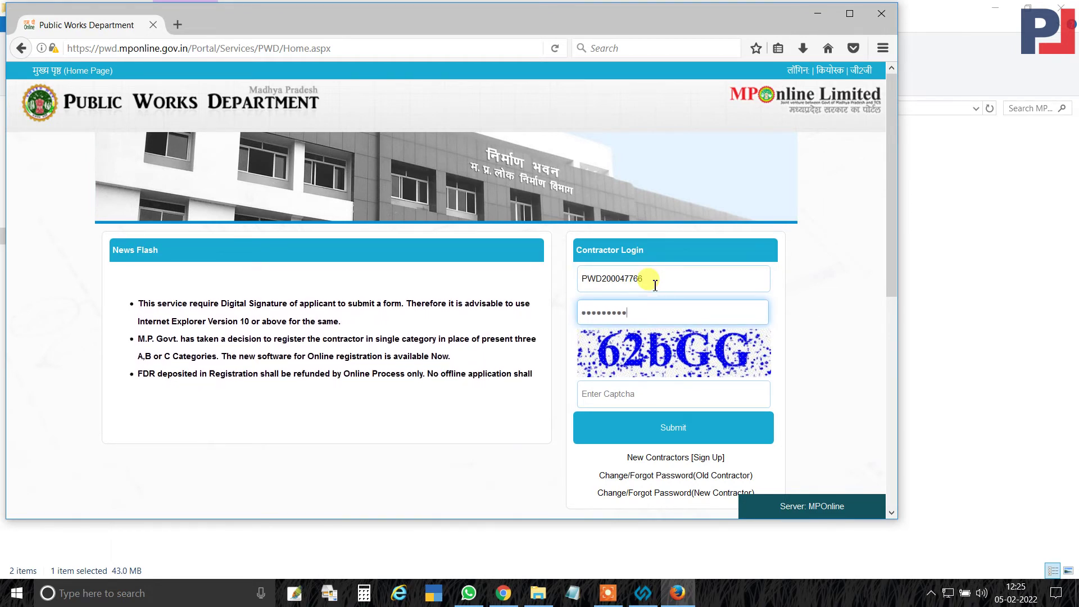
type("•••")
key("Tab")
type("6")
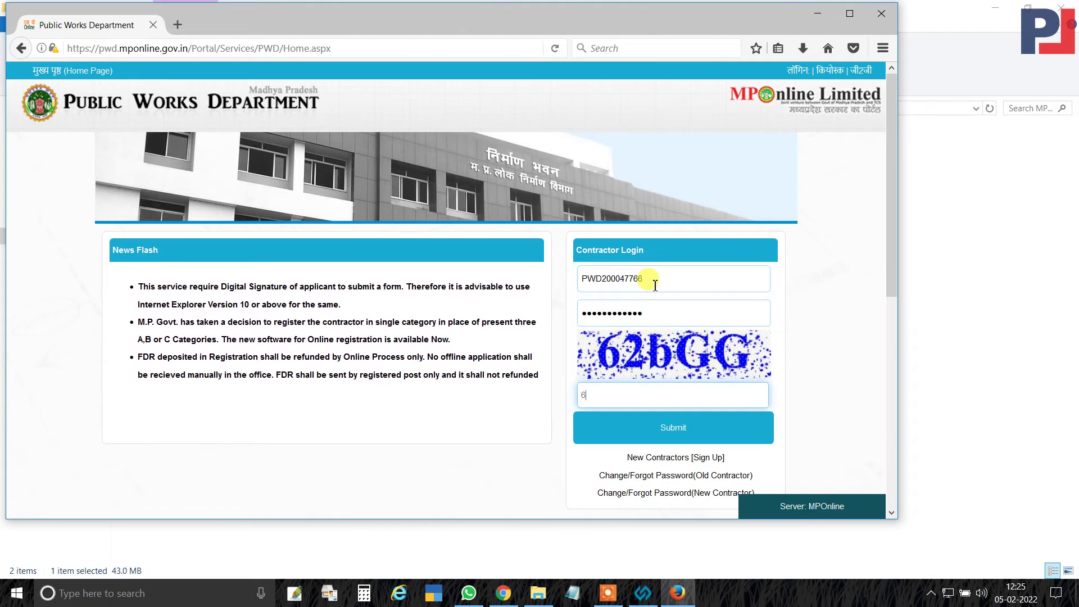
type("2")
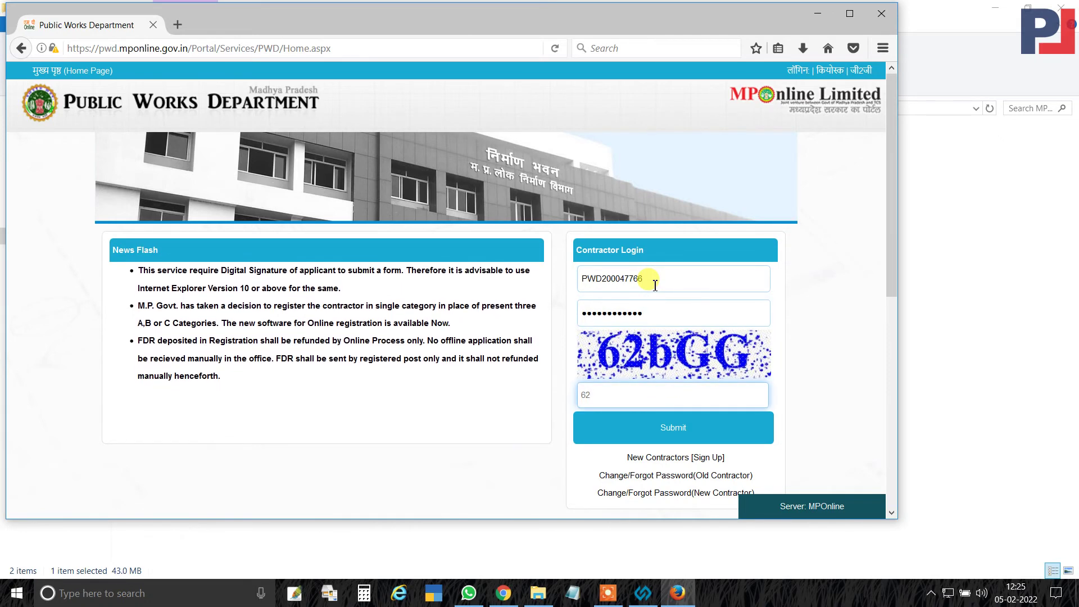
type("bGG")
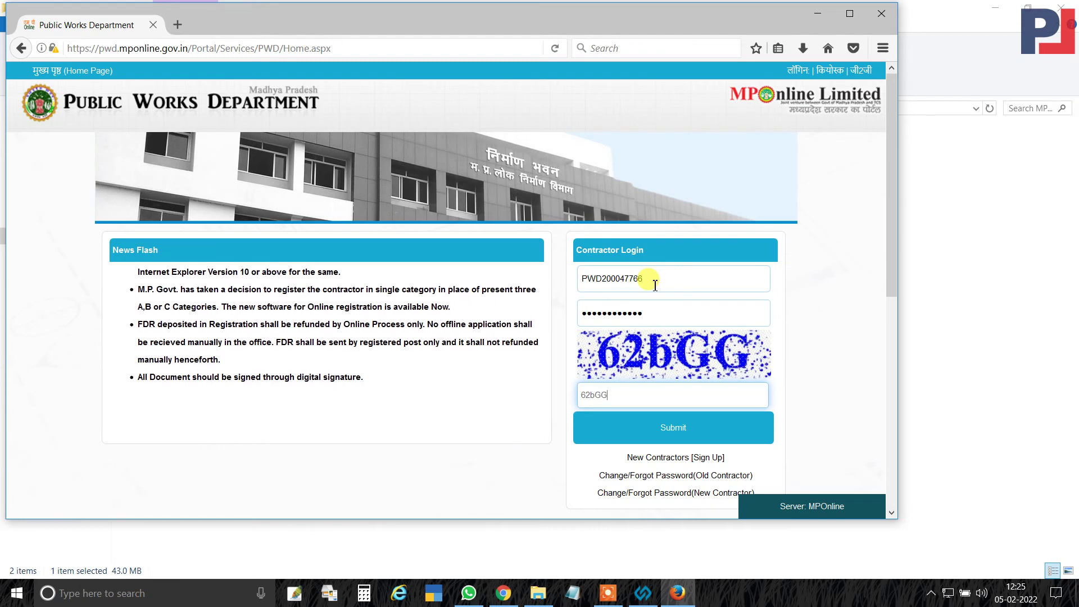
left_click(672, 428)
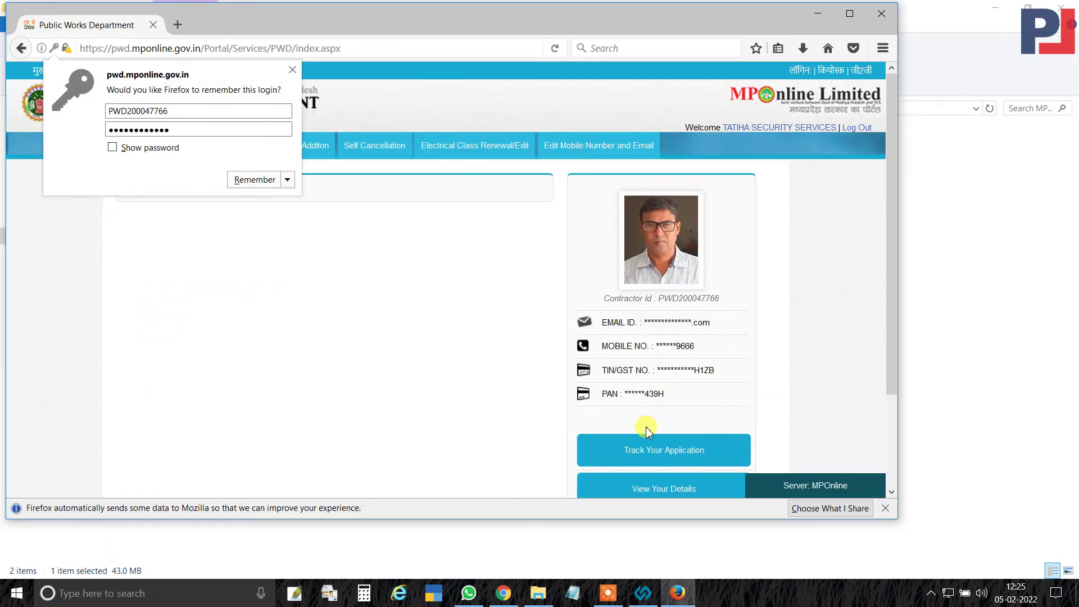
Dismiss the save-login prompt and open the PWD Contractor Registration Upload Documents page.
left_click(293, 69)
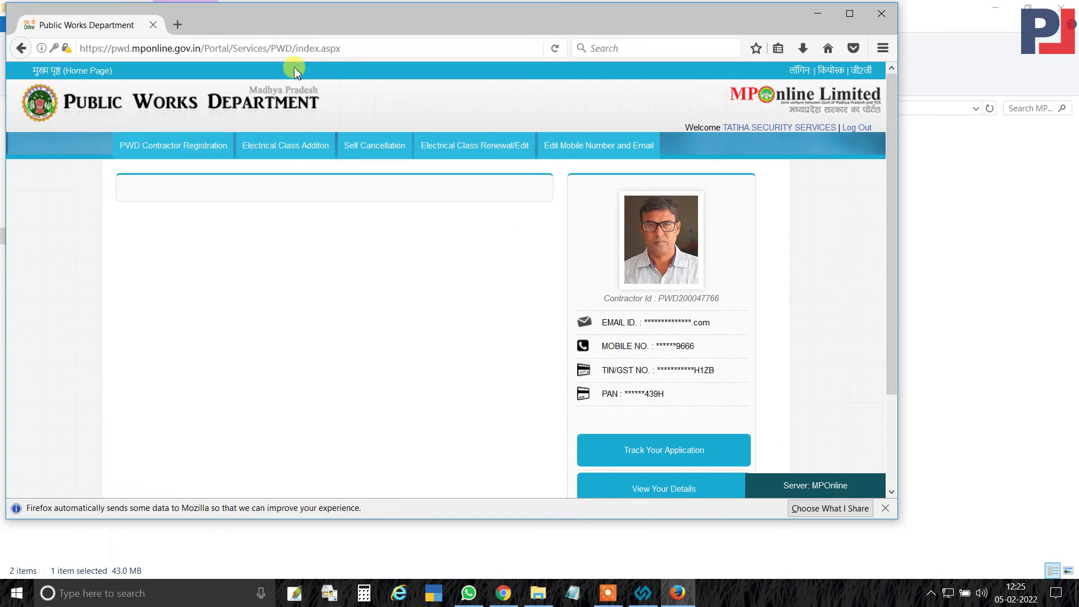
mouse_move(207, 150)
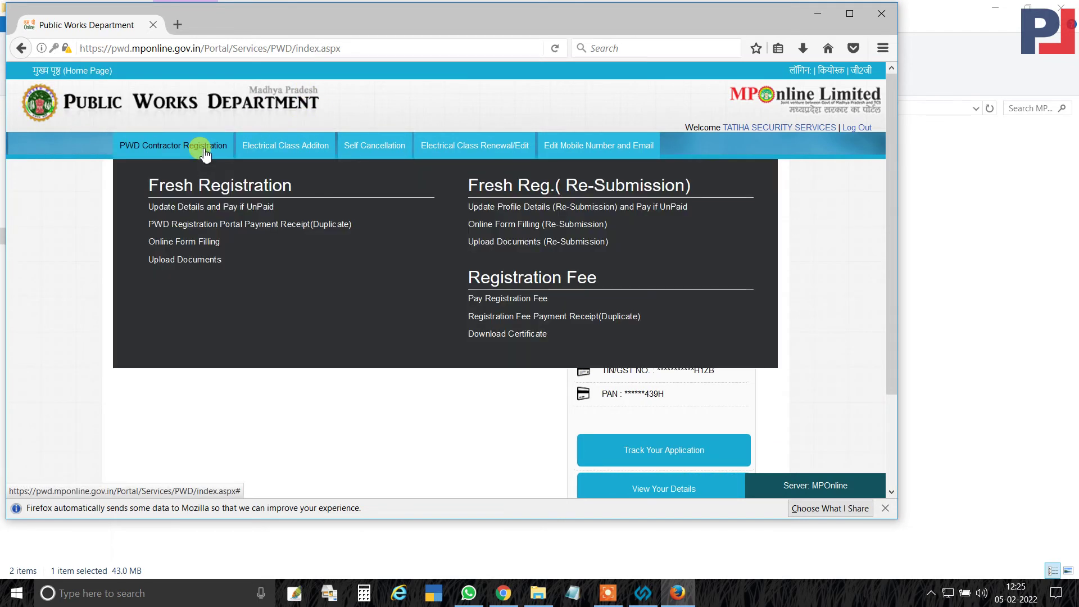
left_click(185, 262)
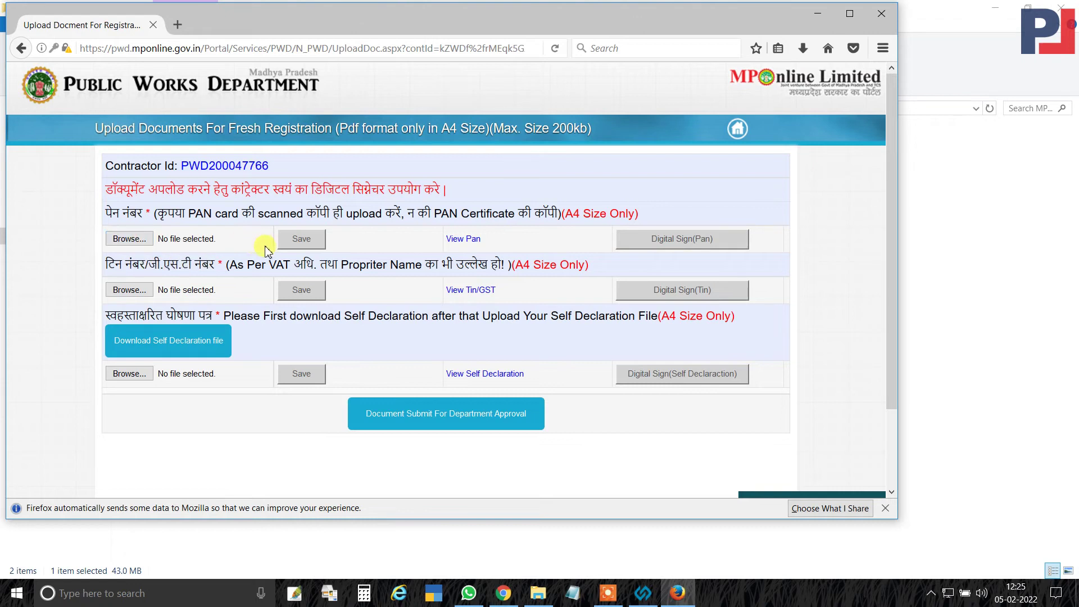
Start Digital Sign (PAN) and confirm a security exception for the dsc.mponline.gov.in signing site.
left_click(682, 240)
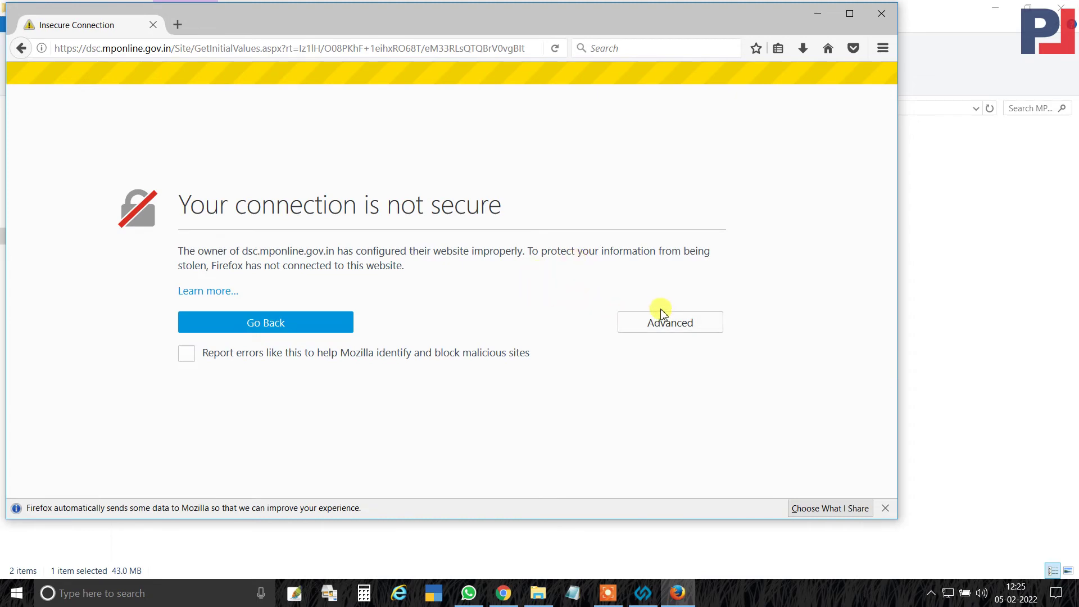
left_click(660, 319)
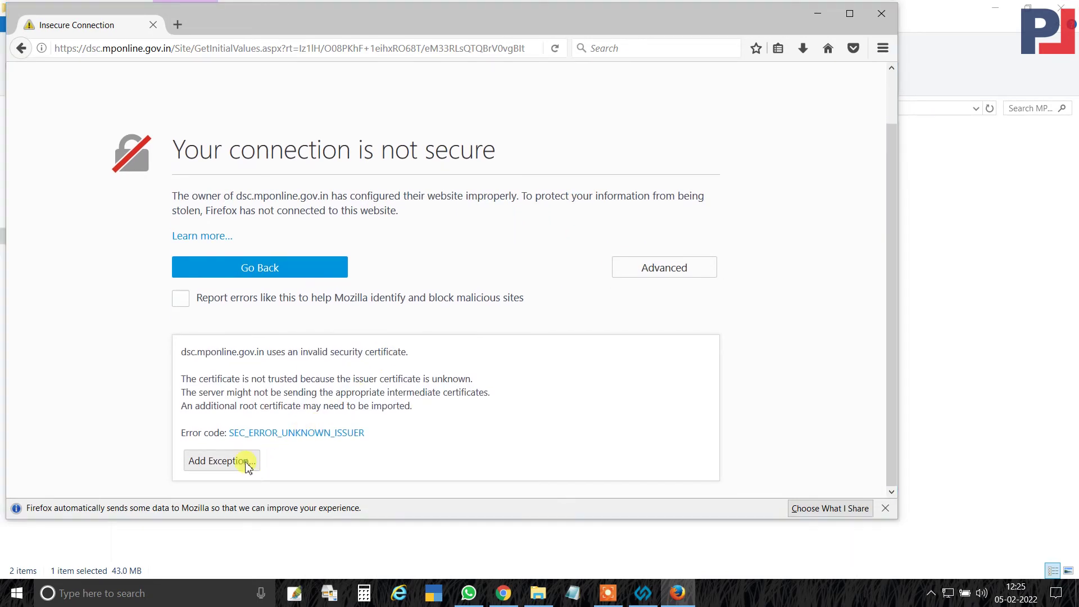
left_click(243, 462)
left_click(512, 413)
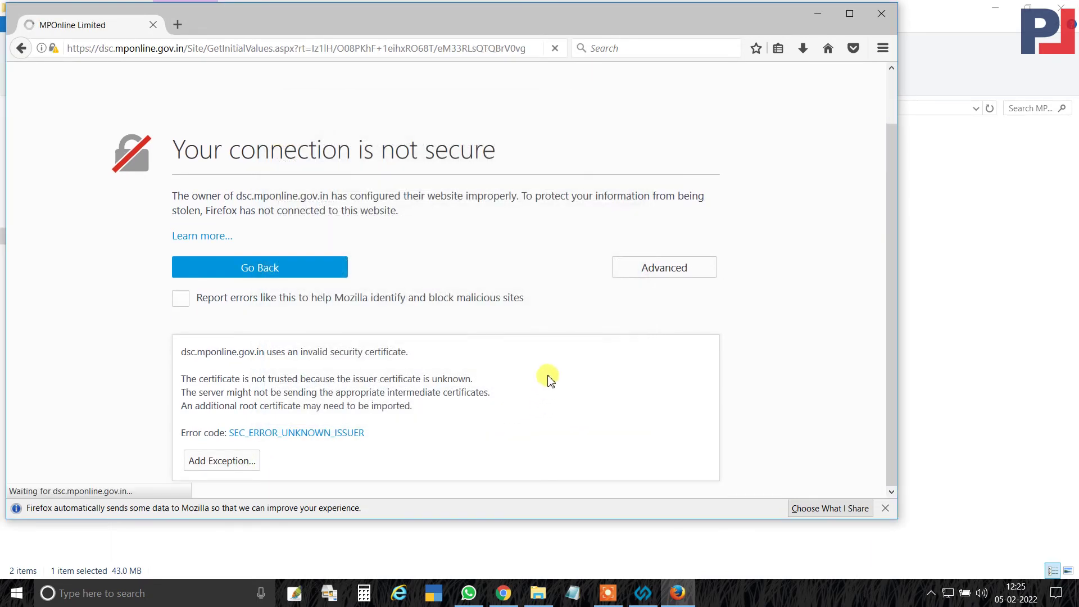